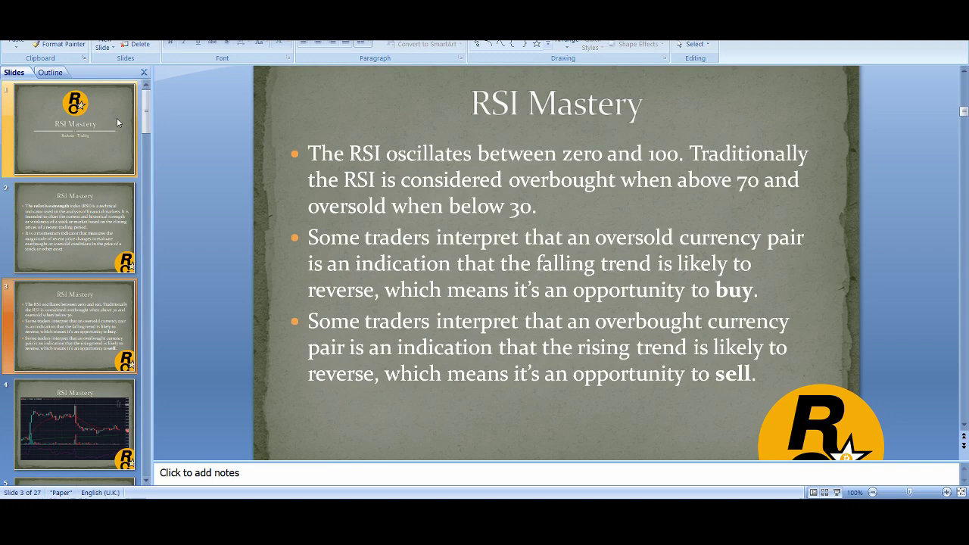
# Present the first three RSI Mastery slides, from the title to the RSI overbought and oversold levels
pyautogui.click(115, 119)
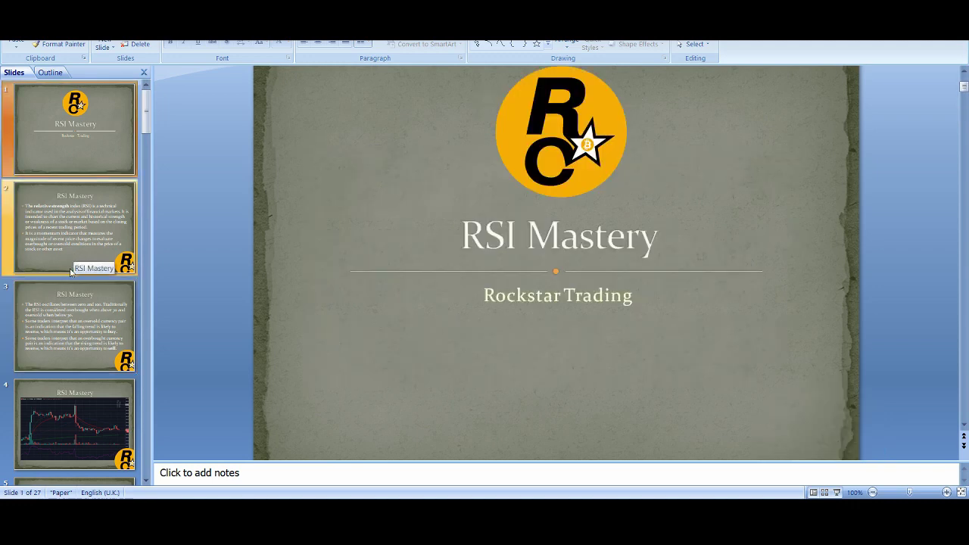
pyautogui.click(65, 316)
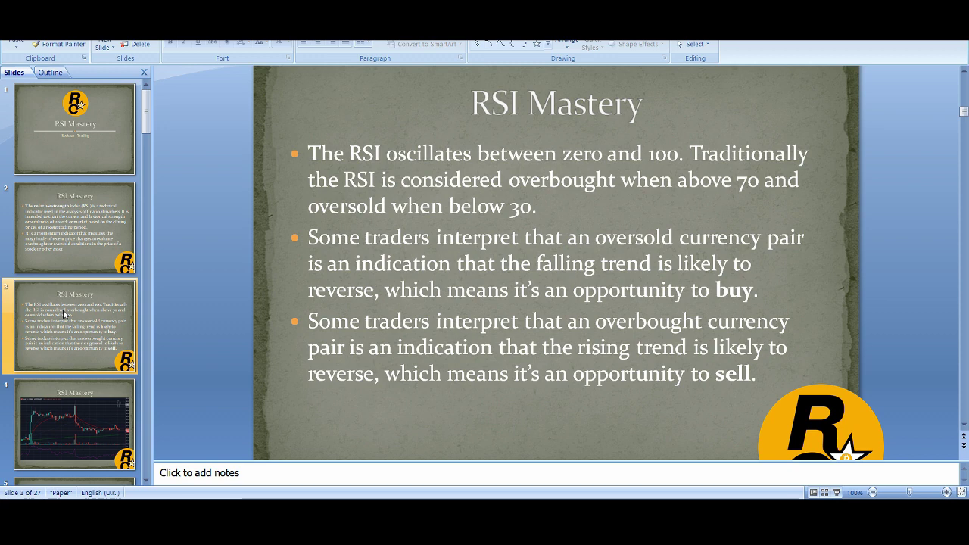
pyautogui.click(83, 148)
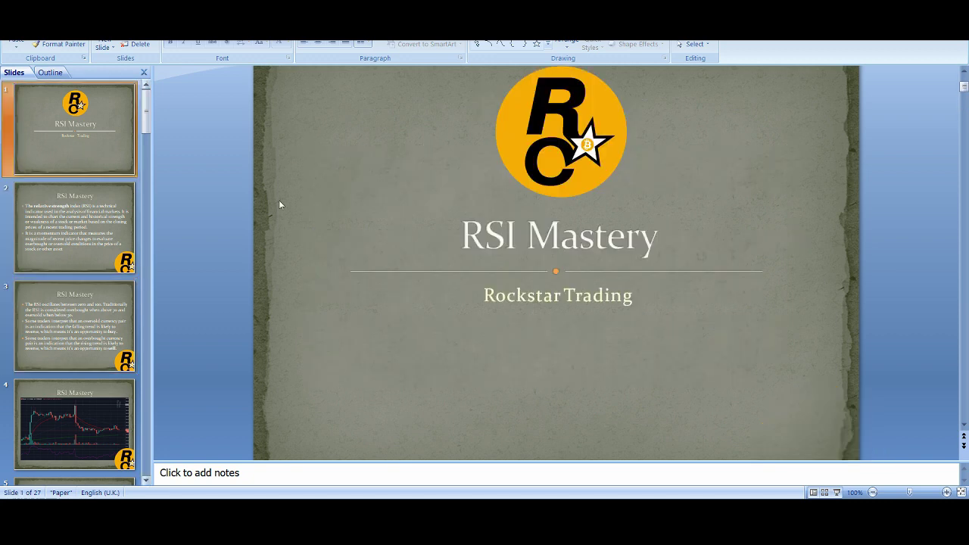
pyautogui.scroll(1, 462, 281)
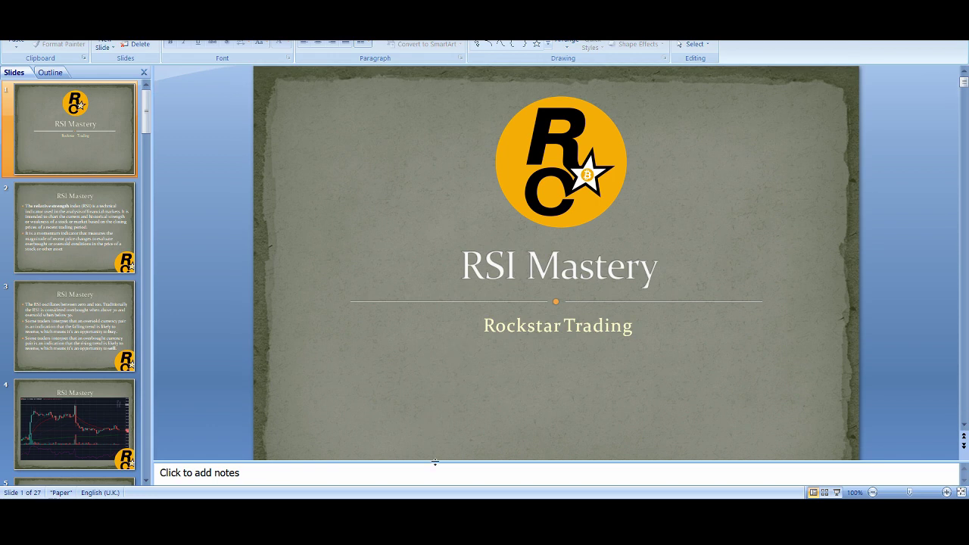
pyautogui.click(99, 225)
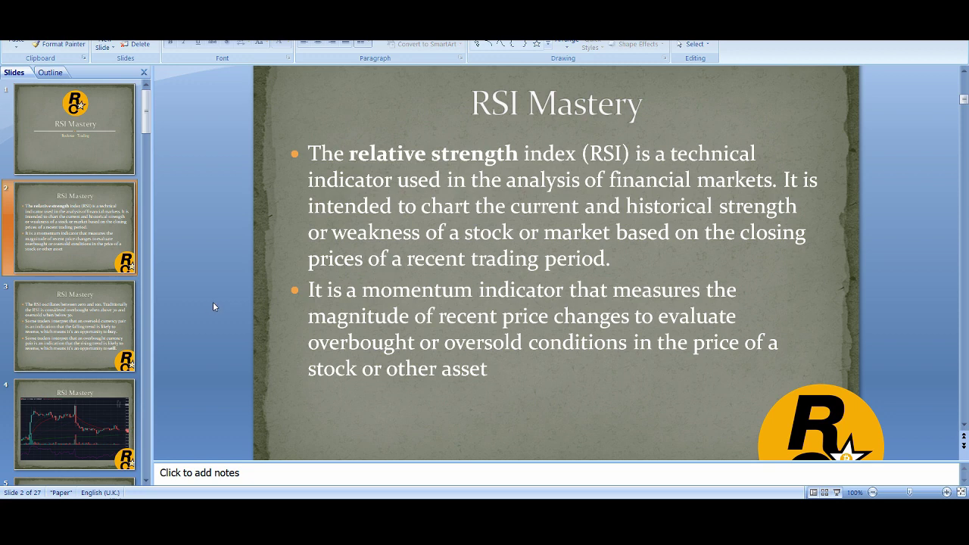
pyautogui.click(72, 317)
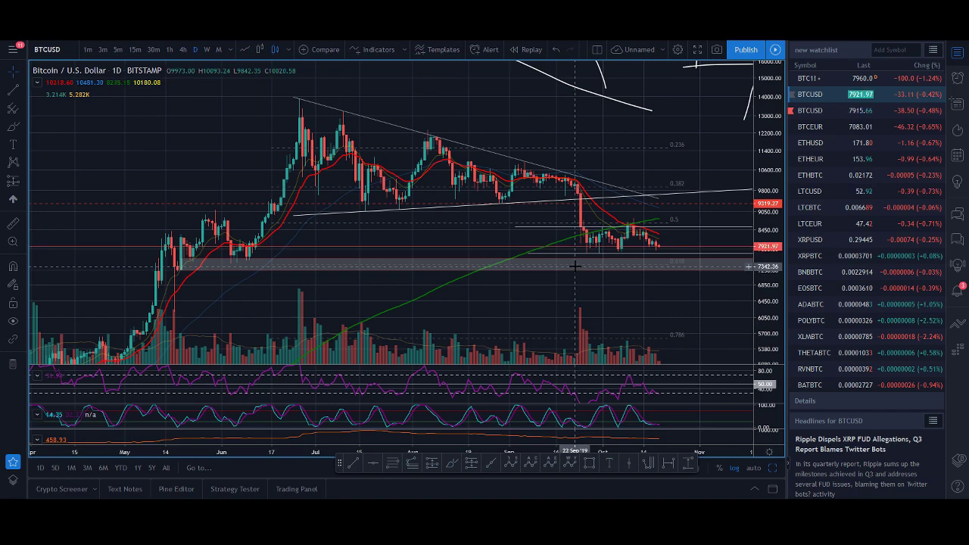
# Switch to TradingView and open the EURUSD chart from the watchlist
pyautogui.scroll(-3, 887, 277)
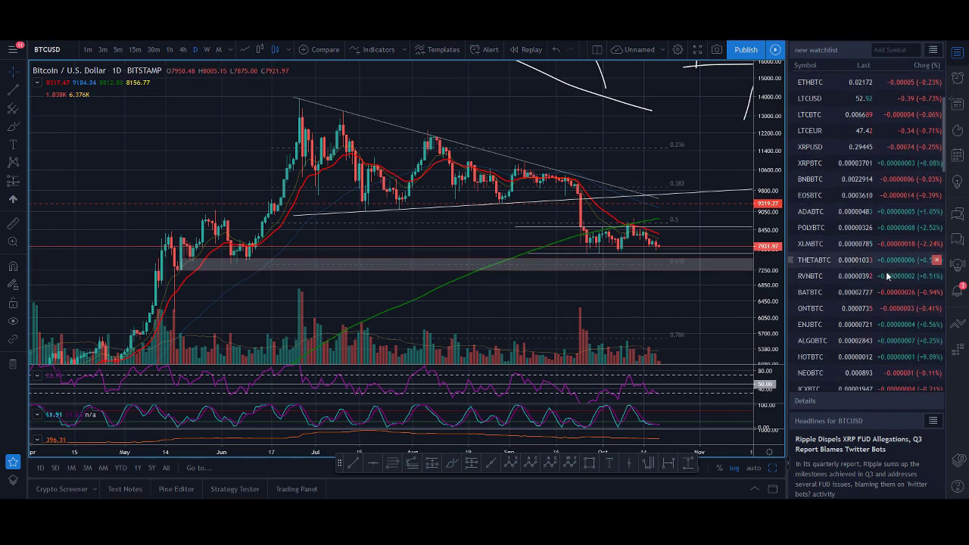
pyautogui.scroll(-6, 888, 277)
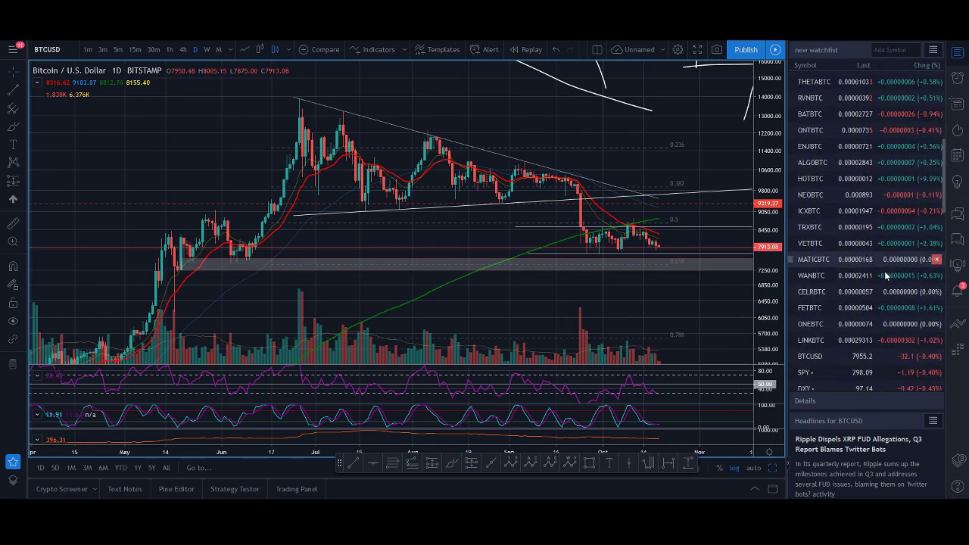
pyautogui.scroll(-5, 886, 274)
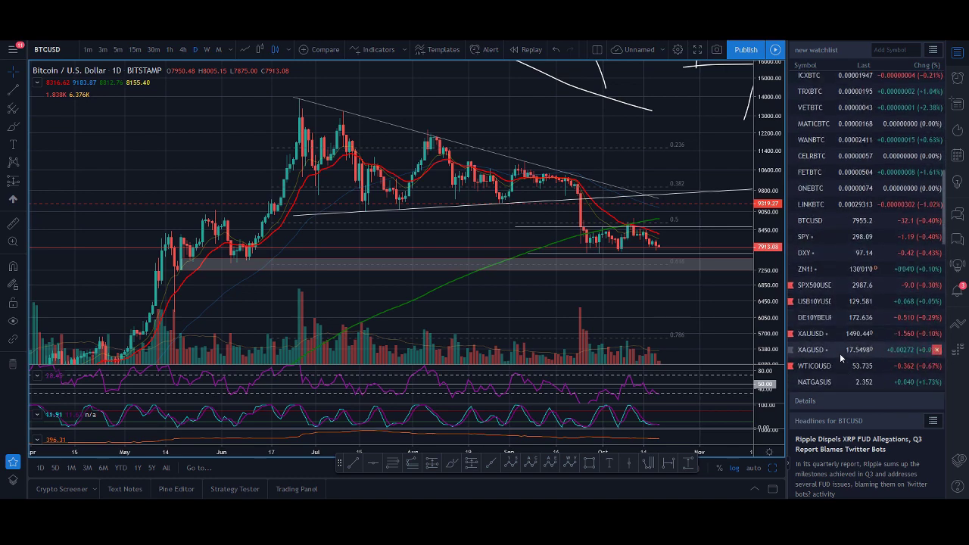
pyautogui.scroll(-3, 839, 353)
pyautogui.click(839, 338)
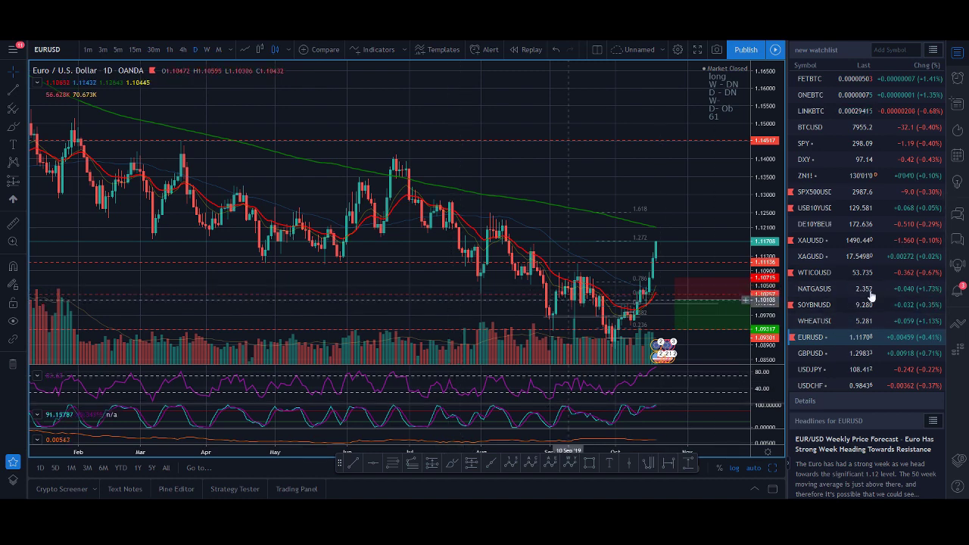
# Return to the BTCUSD chart from the watchlist
pyautogui.scroll(3, 881, 277)
pyautogui.scroll(5, 881, 277)
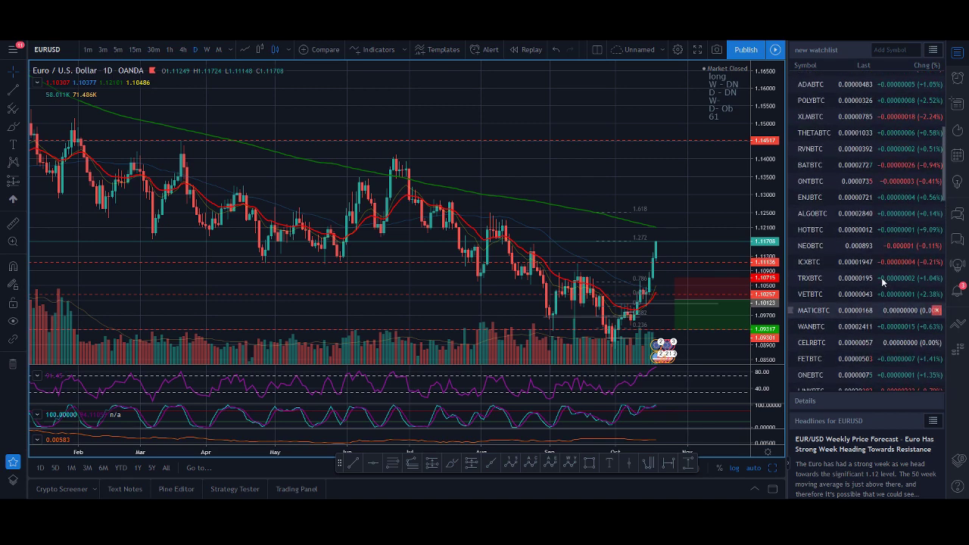
pyautogui.scroll(4, 881, 282)
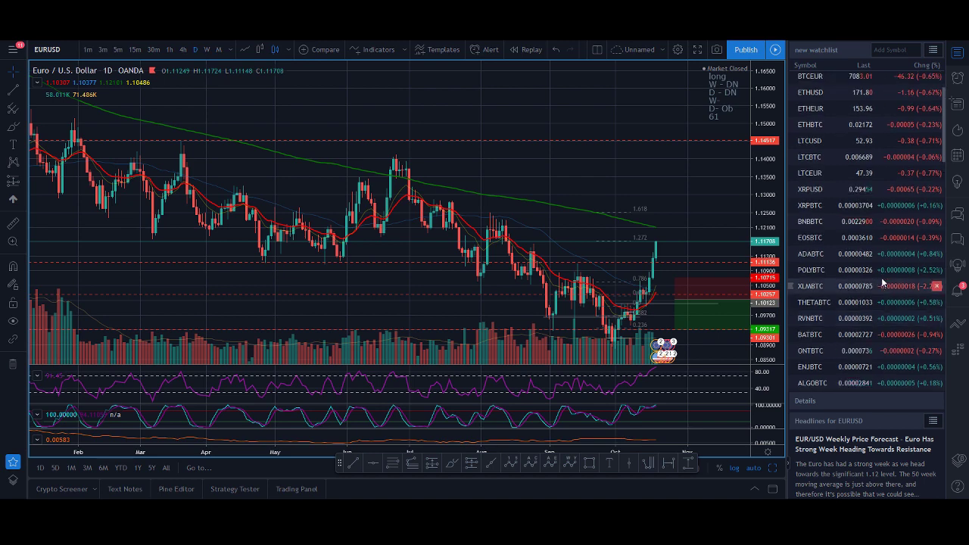
pyautogui.scroll(3, 882, 279)
pyautogui.click(845, 88)
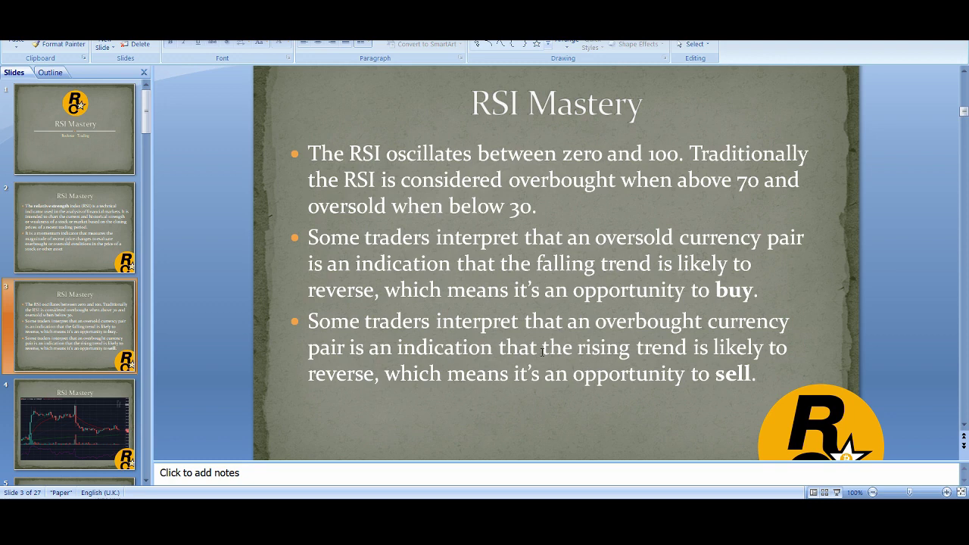
# Switch to PowerPoint and advance from the Bitcoin chart slide through the RSI formula to the Myth Buster #1 slide
pyautogui.scroll(-1, 77, 332)
pyautogui.click(77, 333)
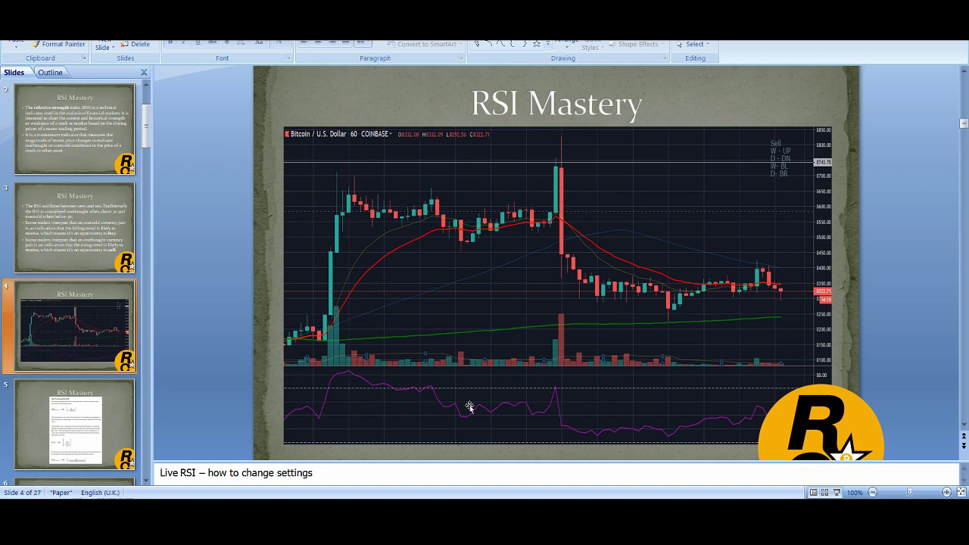
pyautogui.scroll(-1, 242, 421)
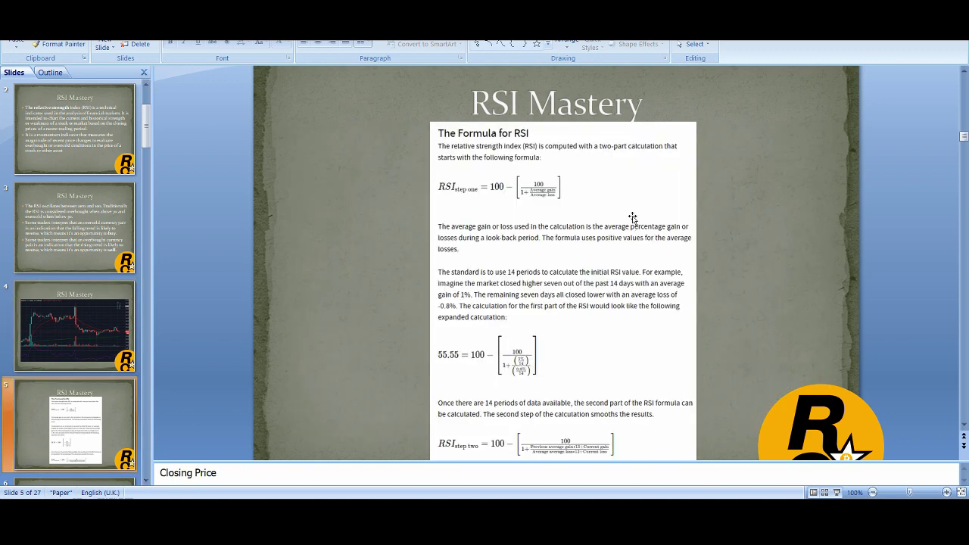
pyautogui.scroll(-1, 632, 218)
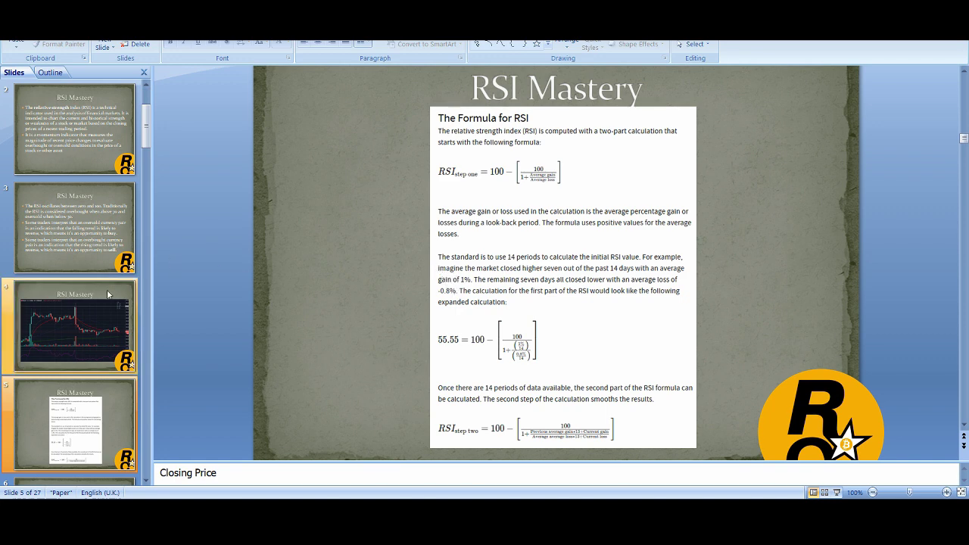
pyautogui.scroll(-1, 106, 289)
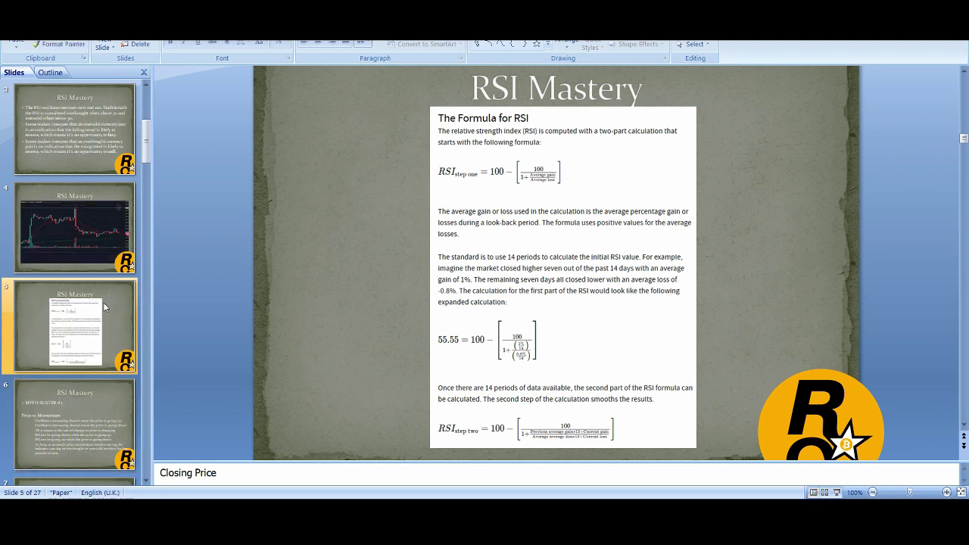
pyautogui.click(75, 396)
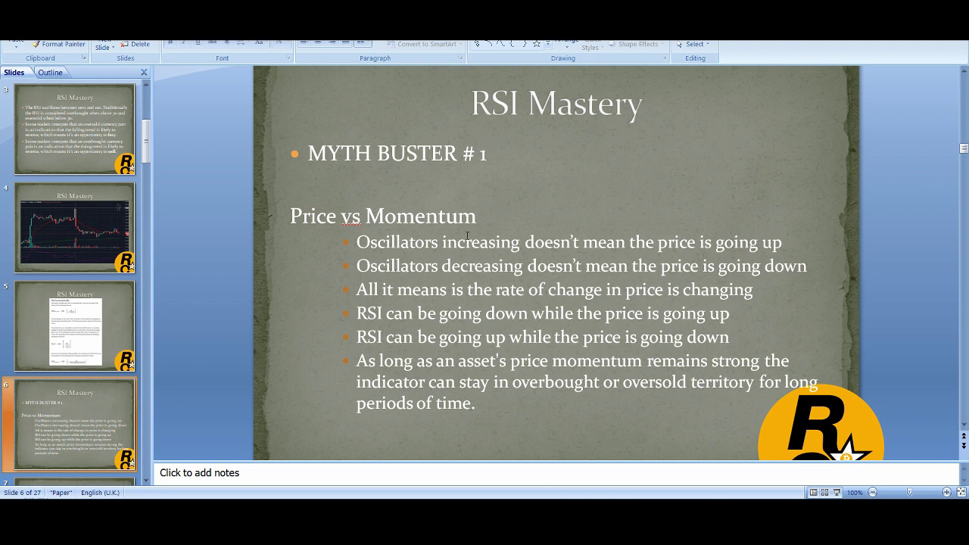
# Switch to TradingView and zoom out the daily BTCUSD chart to include price history from the start of 2019
pyautogui.hotkey('alt', 'Tab')
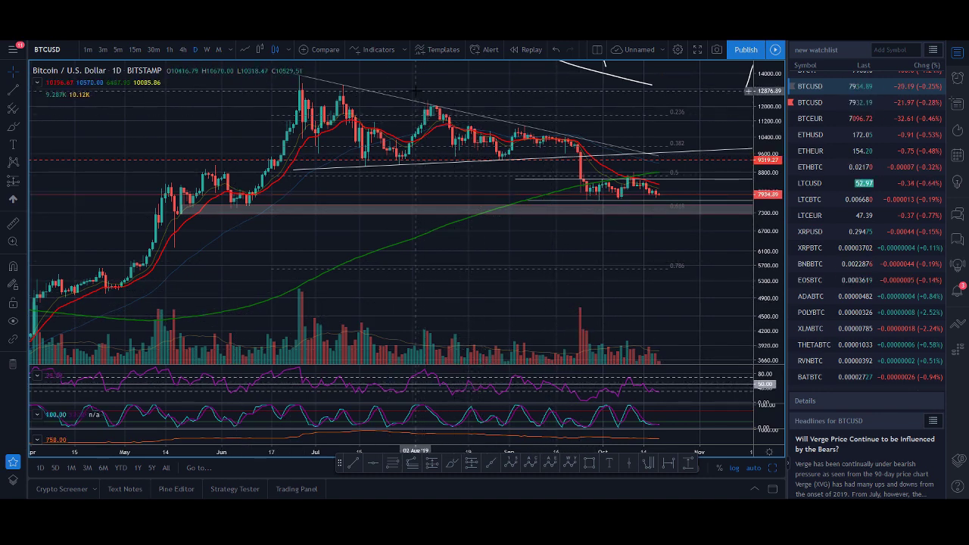
pyautogui.scroll(-3, 387, 325)
pyautogui.scroll(-2, 388, 326)
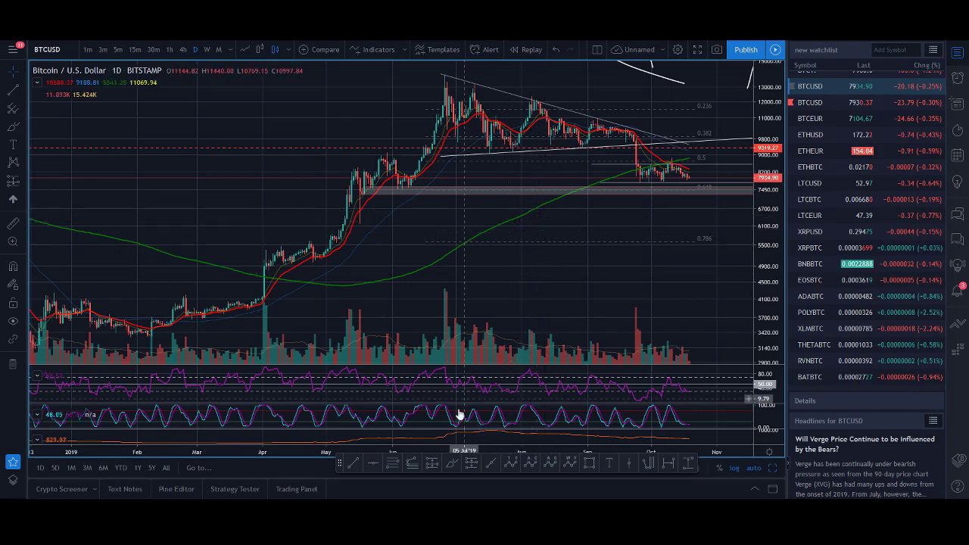
# Switch to PowerPoint to show the Myth Buster #2 slide on overbought and oversold RSI, and return to the TradingView chart
pyautogui.hotkey('alt', 'Tab')
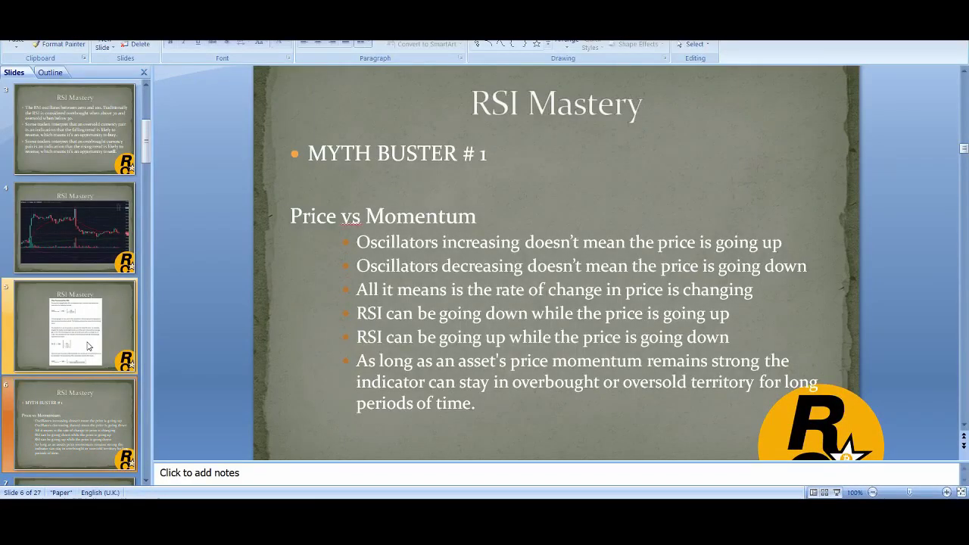
pyautogui.scroll(-1, 87, 346)
pyautogui.click(91, 399)
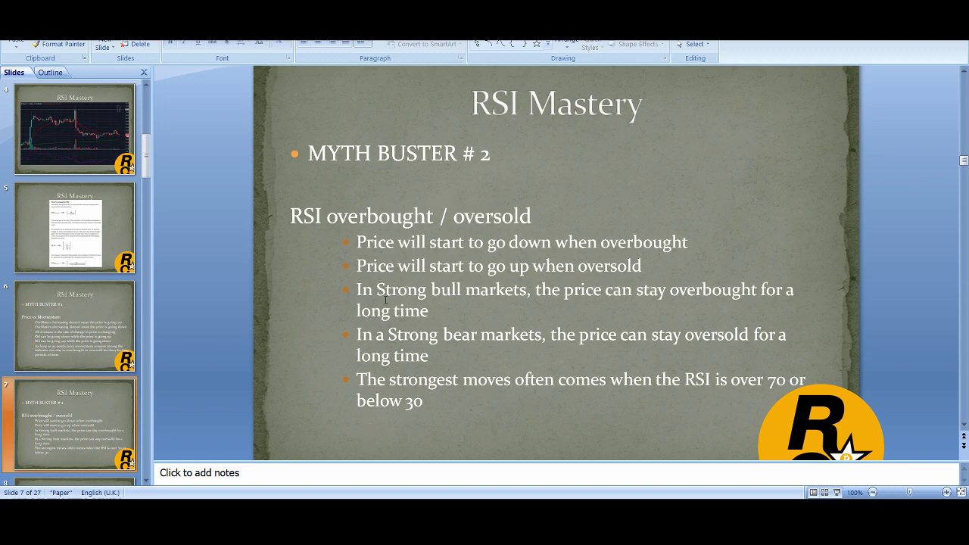
pyautogui.hotkey('alt', 'Tab')
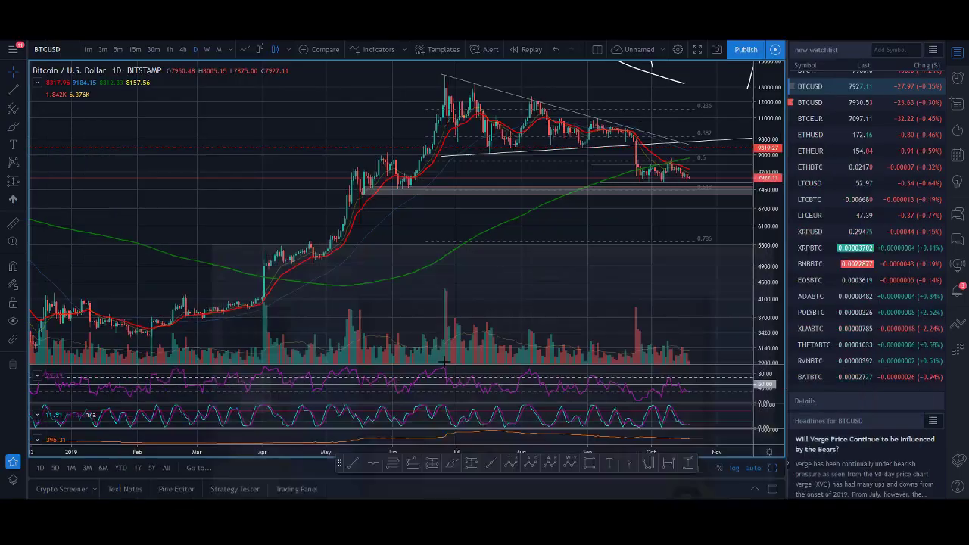
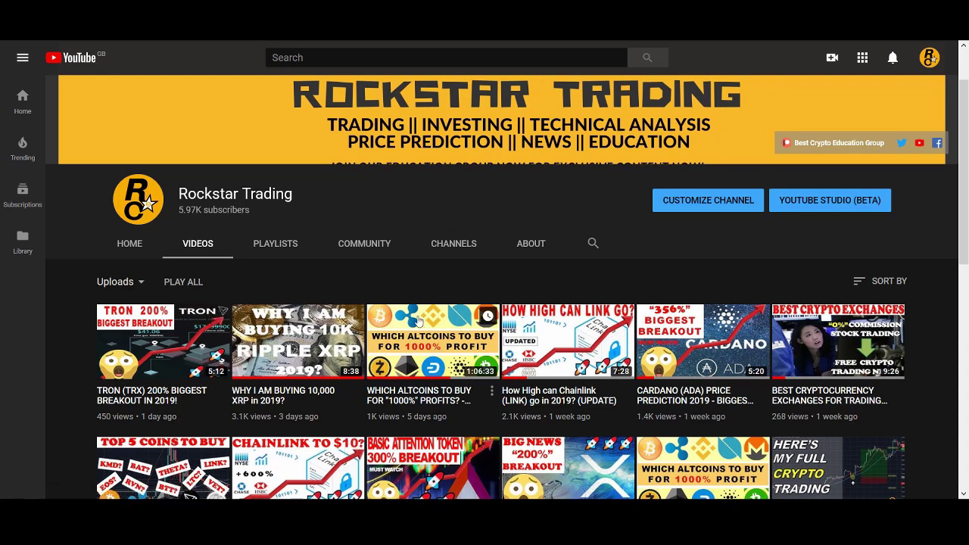
# Browse the uploaded videos on the Rockstar Trading YouTube channel
pyautogui.scroll(-2, 489, 348)
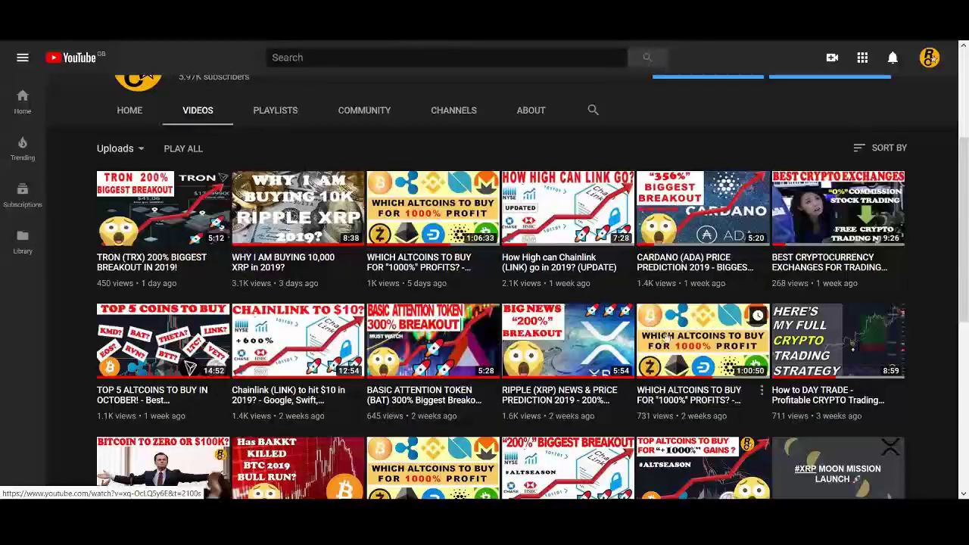
pyautogui.scroll(-2, 273, 334)
pyautogui.scroll(2, 273, 334)
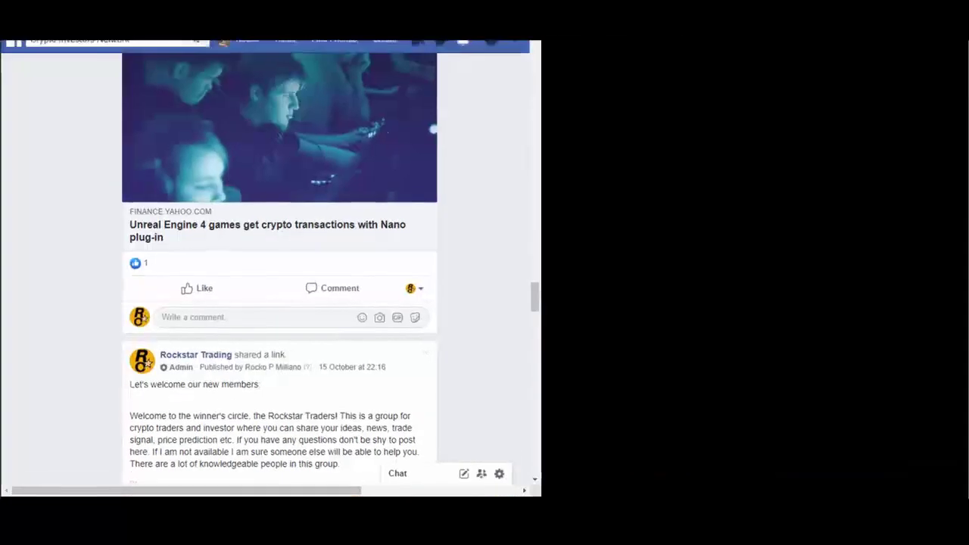
# Go back up the Facebook group feed to the poll on coin requests for the Sunday live trading stream
pyautogui.scroll(10, 431, 283)
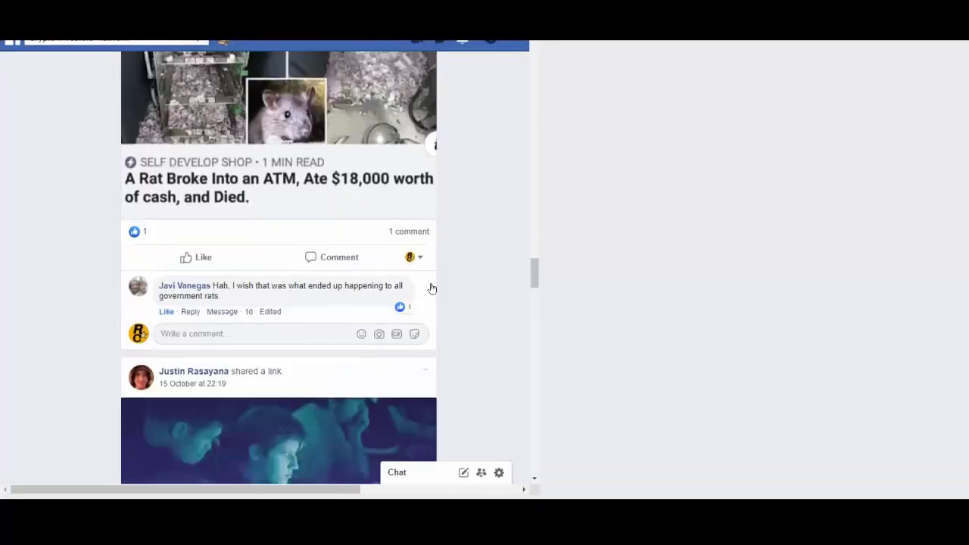
pyautogui.scroll(10, 431, 288)
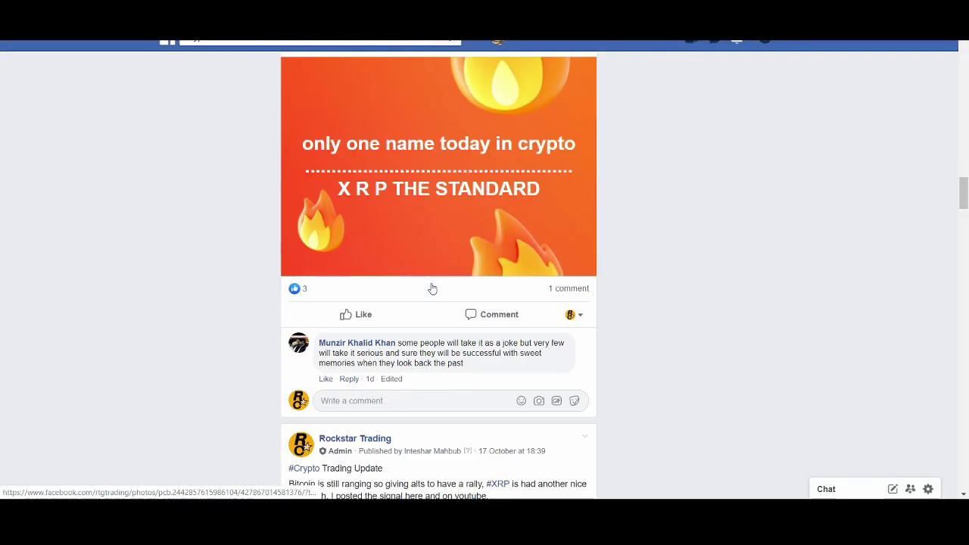
pyautogui.scroll(15, 431, 288)
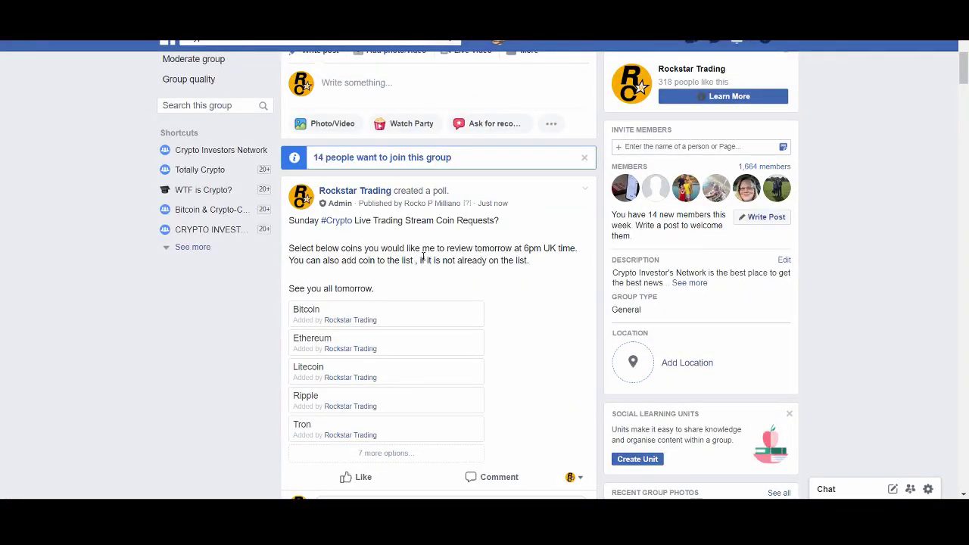
pyautogui.scroll(-1, 367, 337)
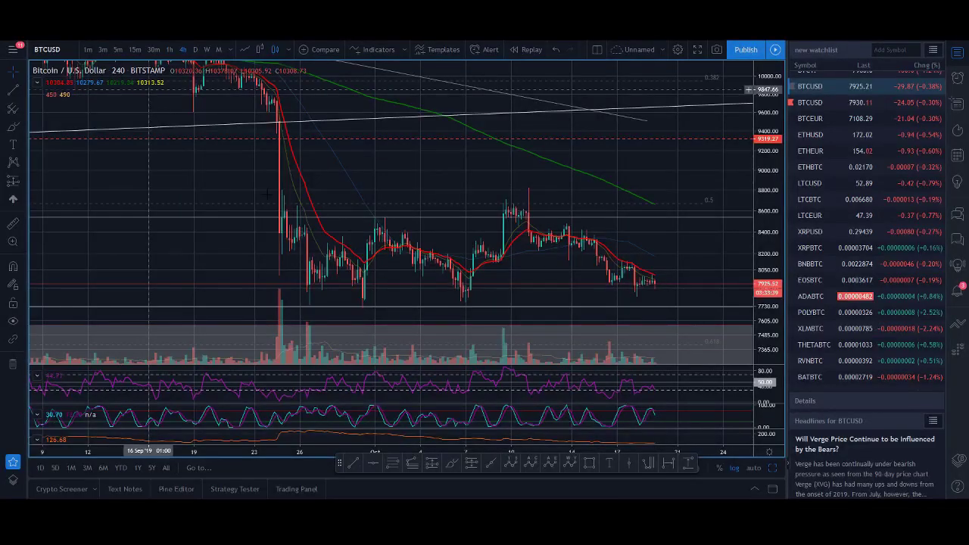
# Set the BTCUSD chart to the 1-hour interval and frame the October price action
pyautogui.click(170, 50)
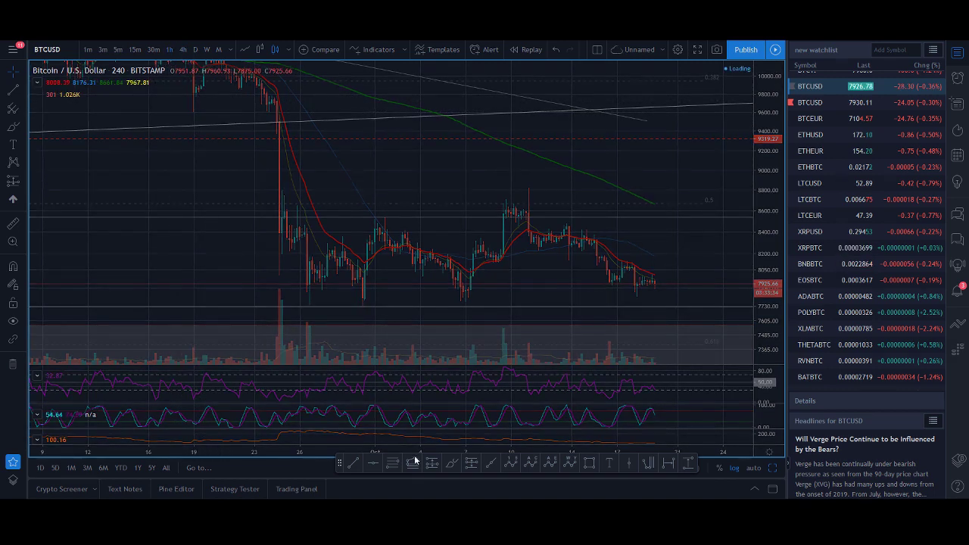
pyautogui.scroll(-3, 455, 278)
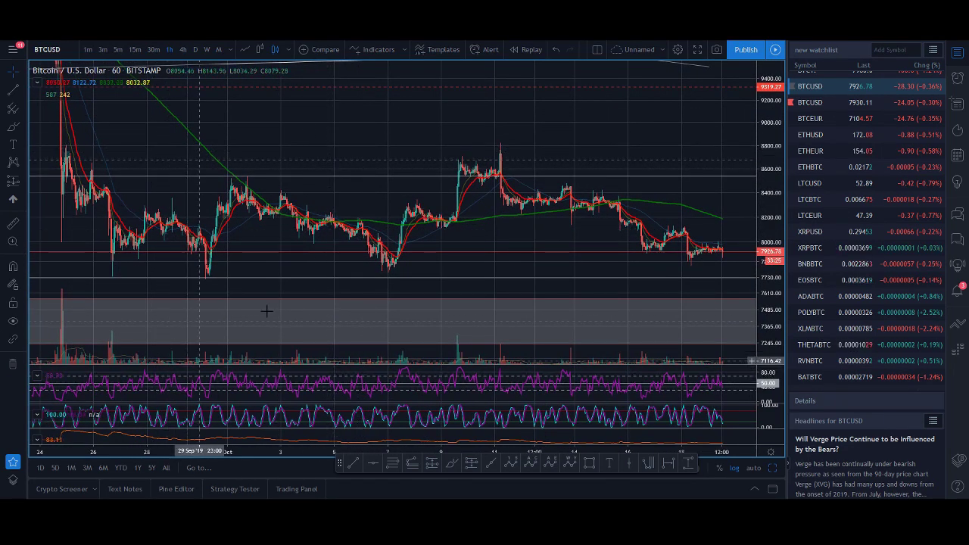
pyautogui.scroll(5, 346, 238)
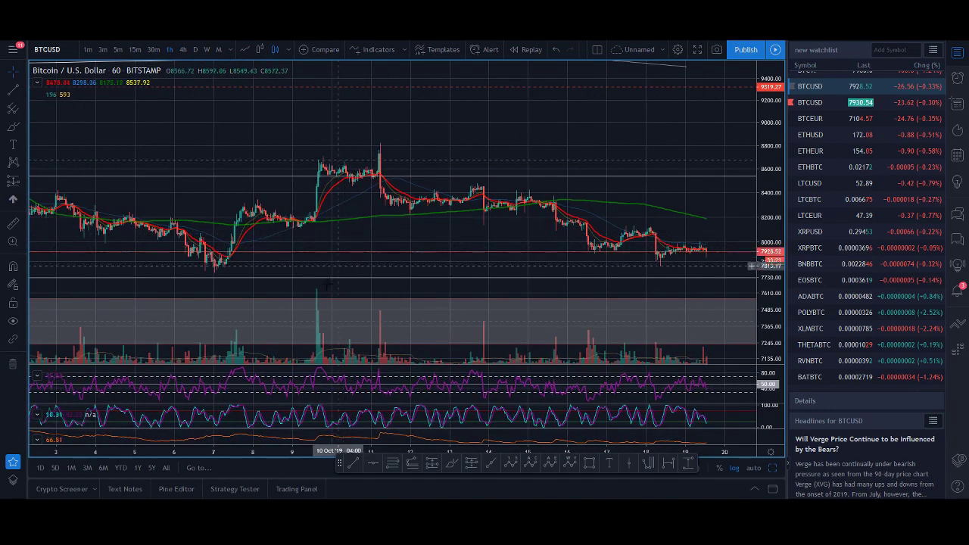
# Draw a rising trend line above the two October price peaks, from about 8724 to about 8851
pyautogui.click(354, 464)
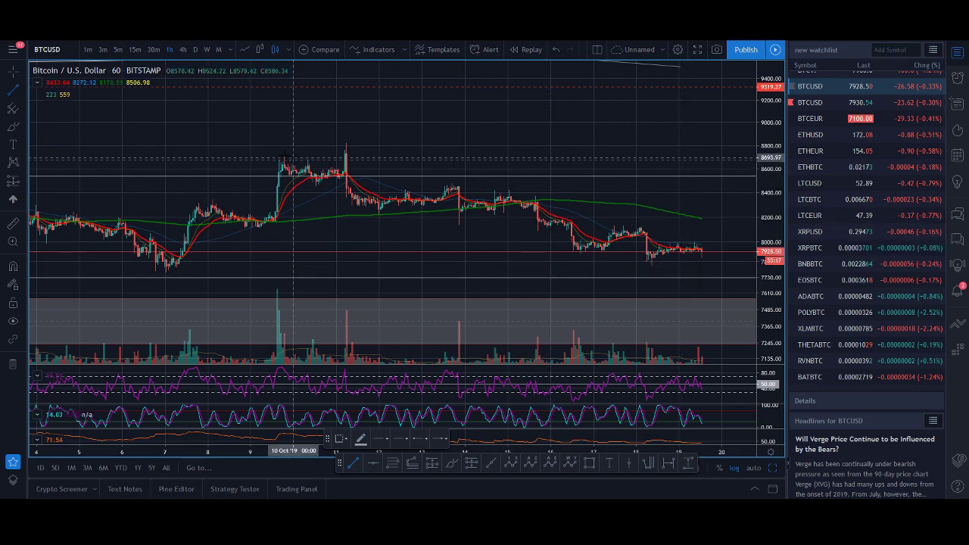
pyautogui.click(282, 155)
pyautogui.click(364, 140)
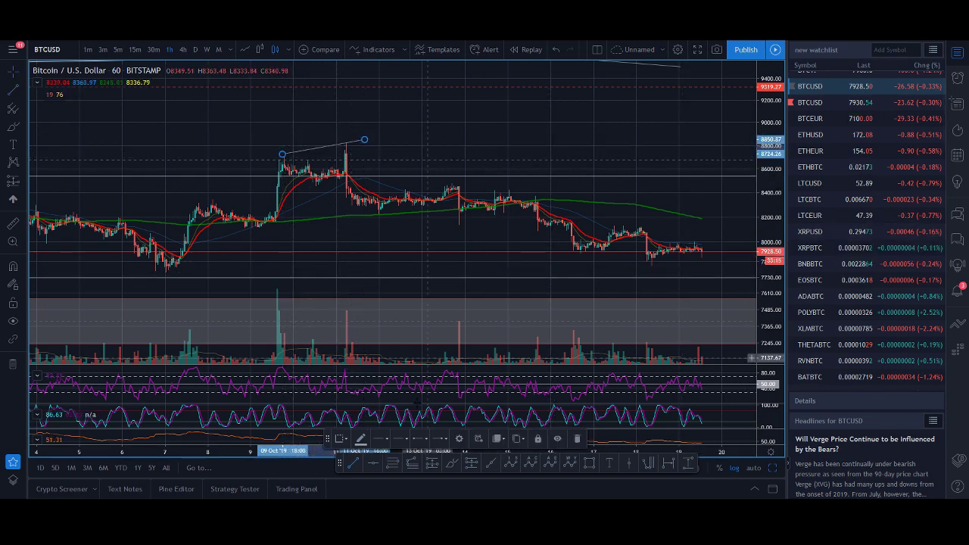
# Draw a falling trend line across the two October RSI peaks, from about 95 to about 81, with the RSI pane enlarged
pyautogui.click(353, 465)
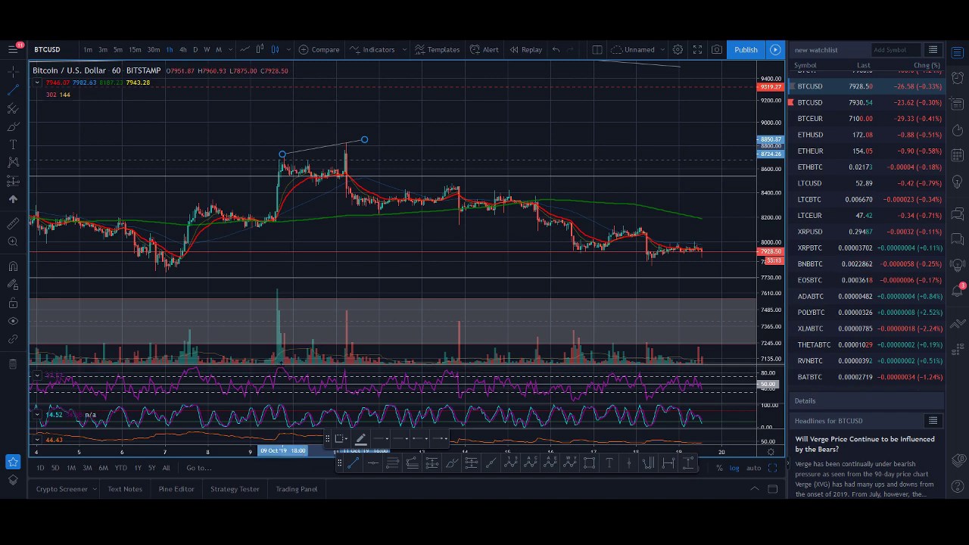
pyautogui.click(282, 368)
pyautogui.click(374, 368)
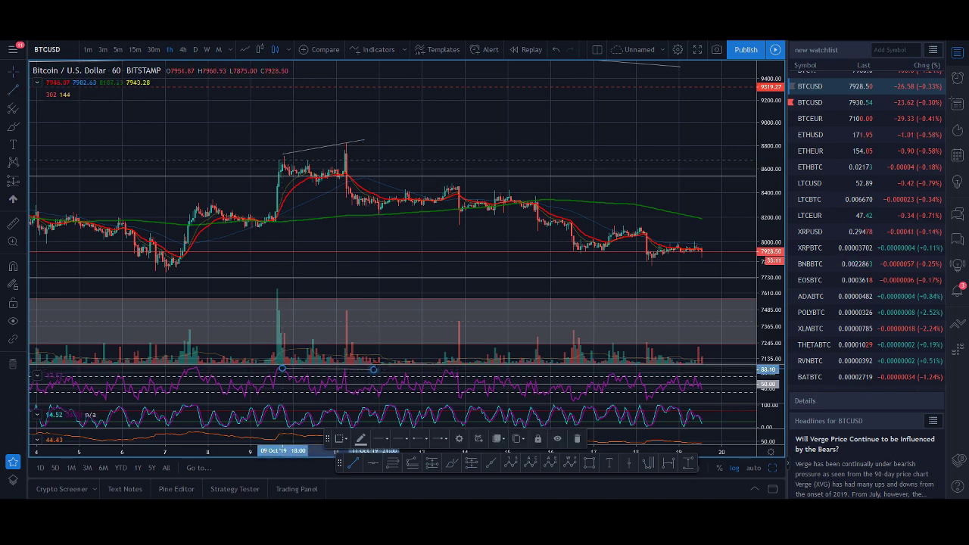
pyautogui.moveTo(282, 367); pyautogui.dragTo(277, 278)
pyautogui.moveTo(373, 291); pyautogui.dragTo(377, 297)
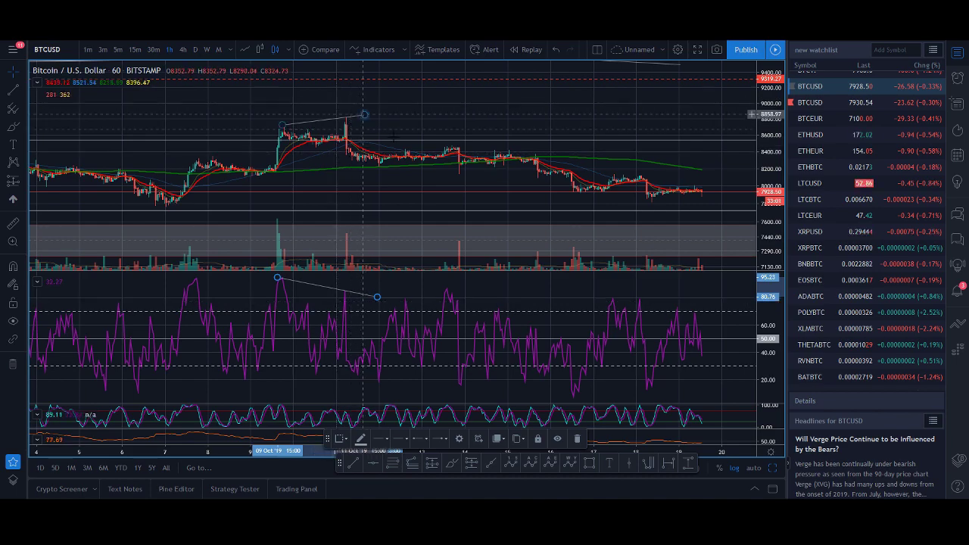
# Try a falling trend line below the 6–7 October price lows, from about 7897 to about 7640, and delete it
pyautogui.moveTo(412, 150); pyautogui.dragTo(622, 94)
pyautogui.scroll(2, 446, 243)
pyautogui.moveTo(445, 243); pyautogui.dragTo(404, 227)
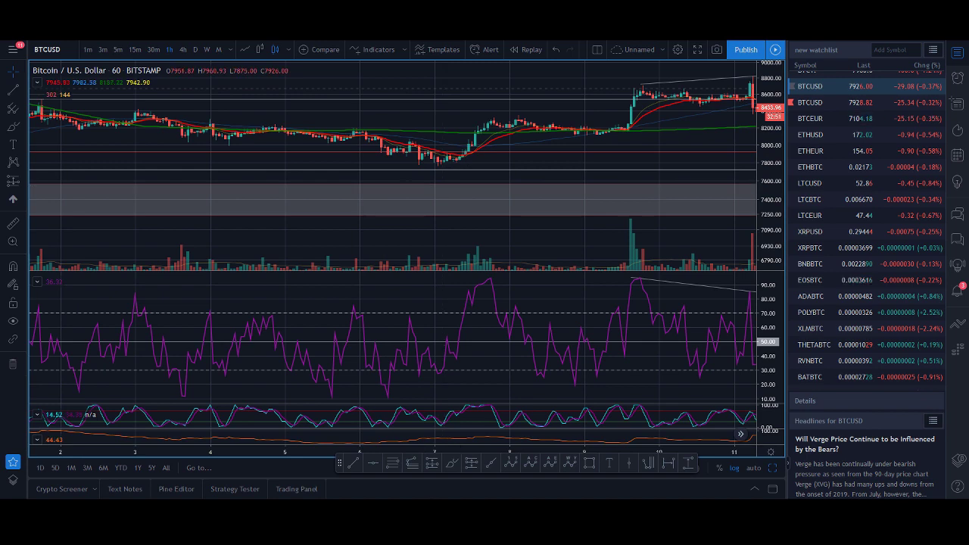
pyautogui.click(352, 463)
pyautogui.click(465, 177)
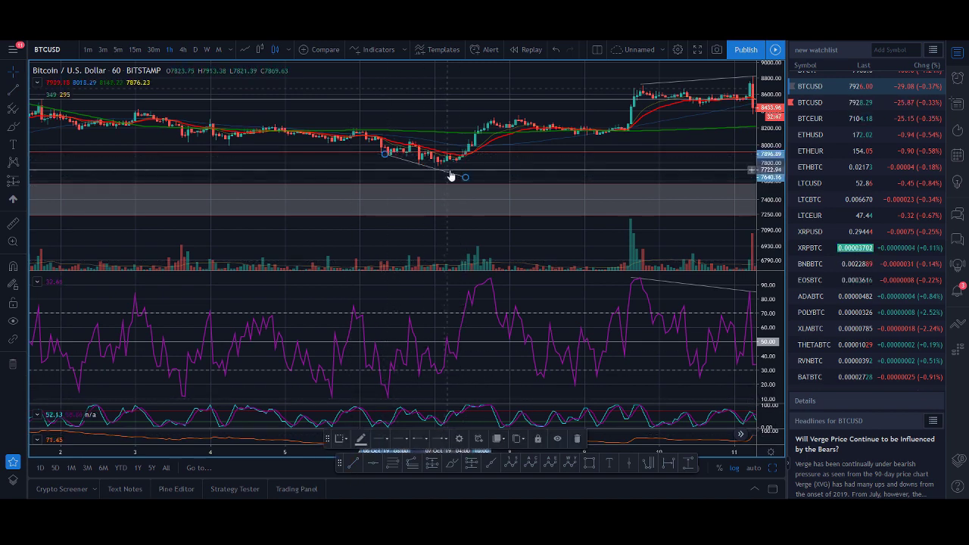
pyautogui.scroll(-3, 515, 166)
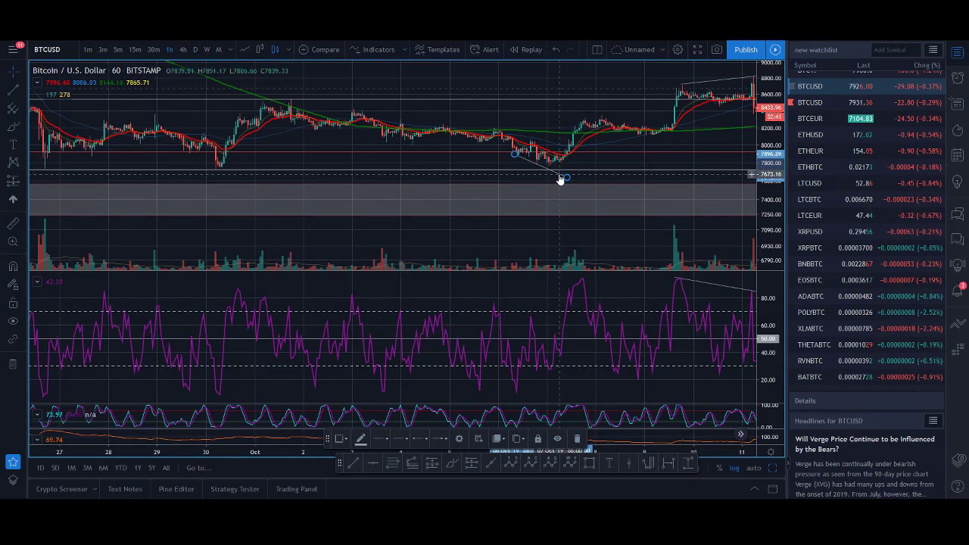
pyautogui.press('Delete')
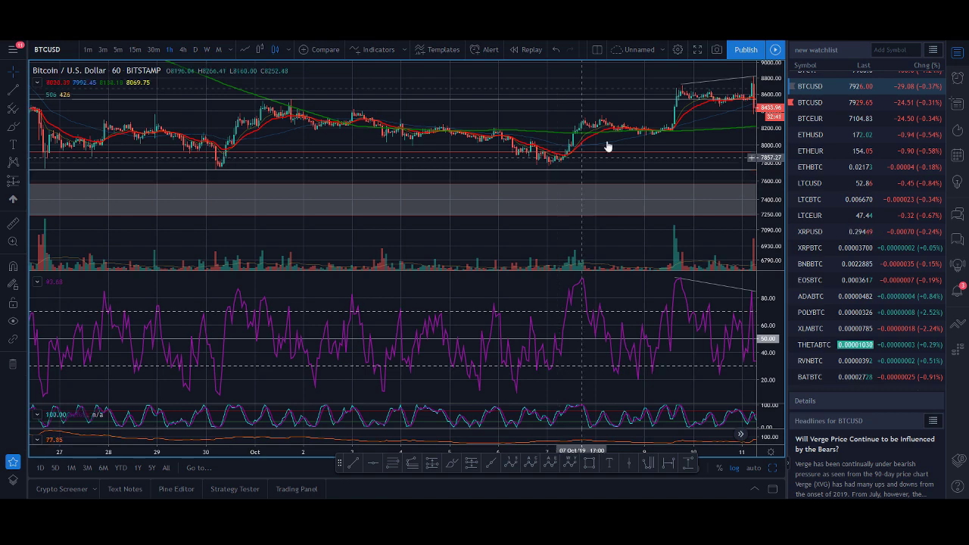
# Delete the trend line above the October price peaks and the matching one on the RSI
pyautogui.hscroll(5, 584, 153)
pyautogui.click(552, 143)
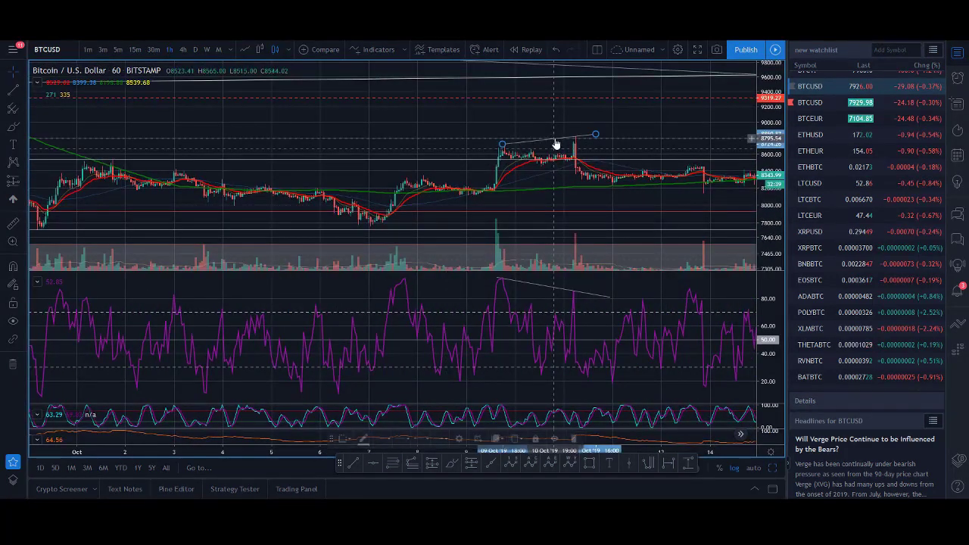
pyautogui.press('Delete')
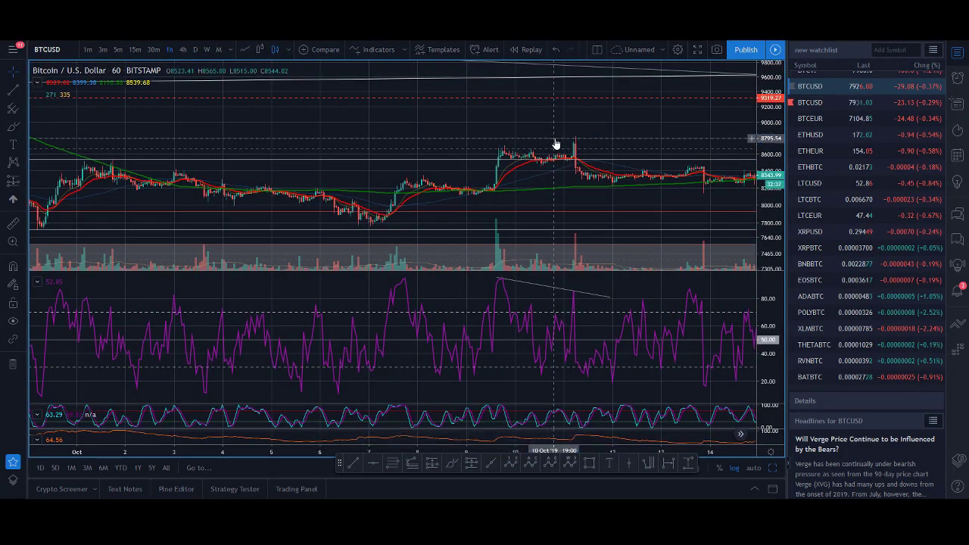
pyautogui.click(559, 292)
pyautogui.press('Delete')
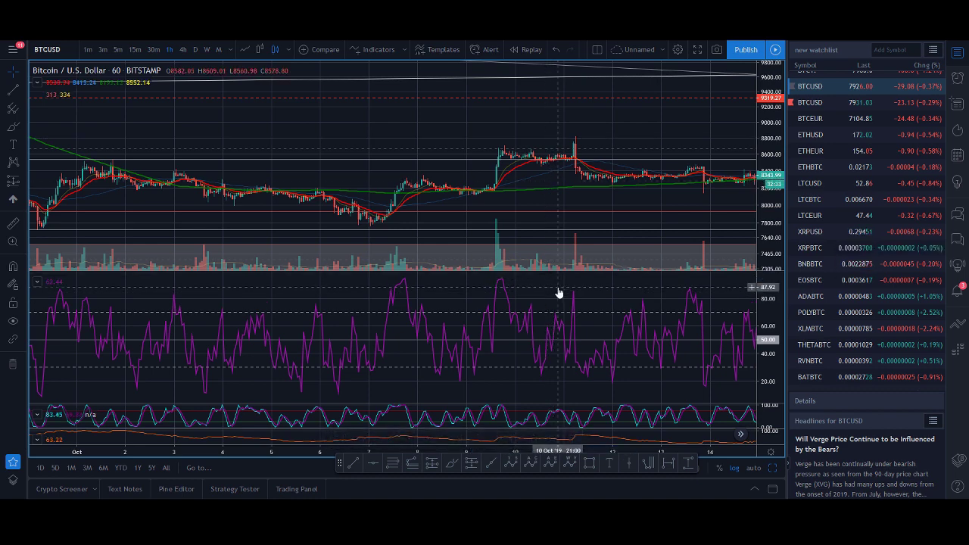
# Shrink the RSI pane and frame the BTCUSD price action from late September to mid-October
pyautogui.moveTo(536, 294); pyautogui.dragTo(541, 336)
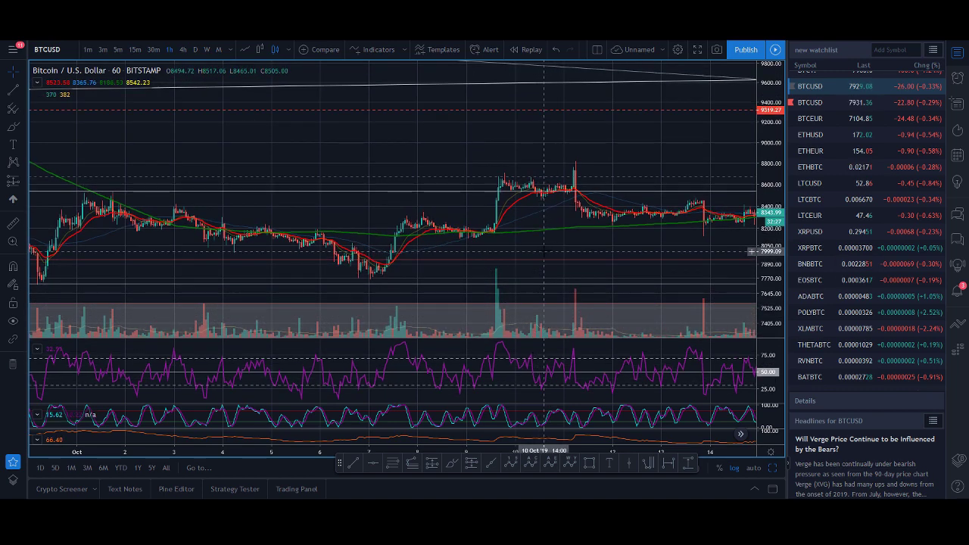
pyautogui.moveTo(540, 250); pyautogui.dragTo(558, 190)
pyautogui.scroll(-5, 541, 220)
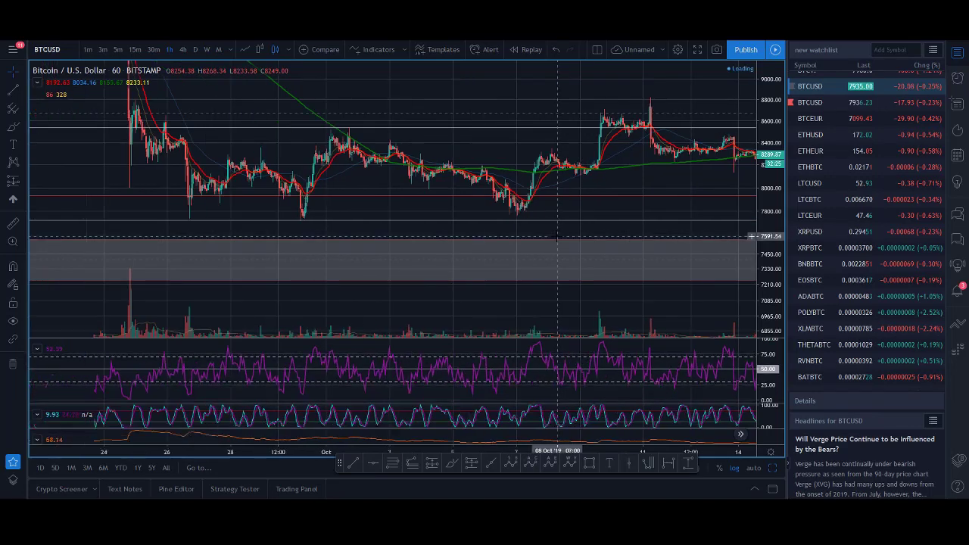
pyautogui.scroll(-3, 556, 266)
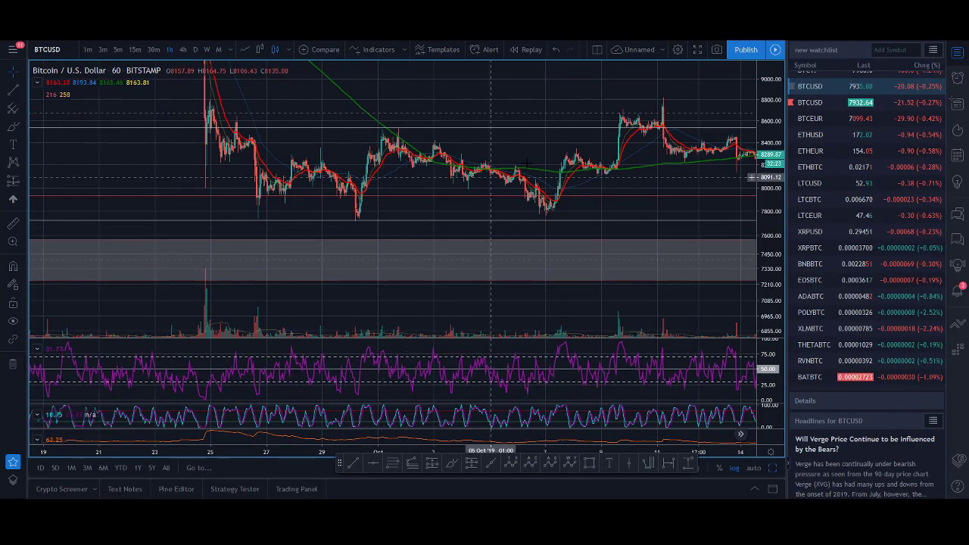
pyautogui.scroll(3, 443, 121)
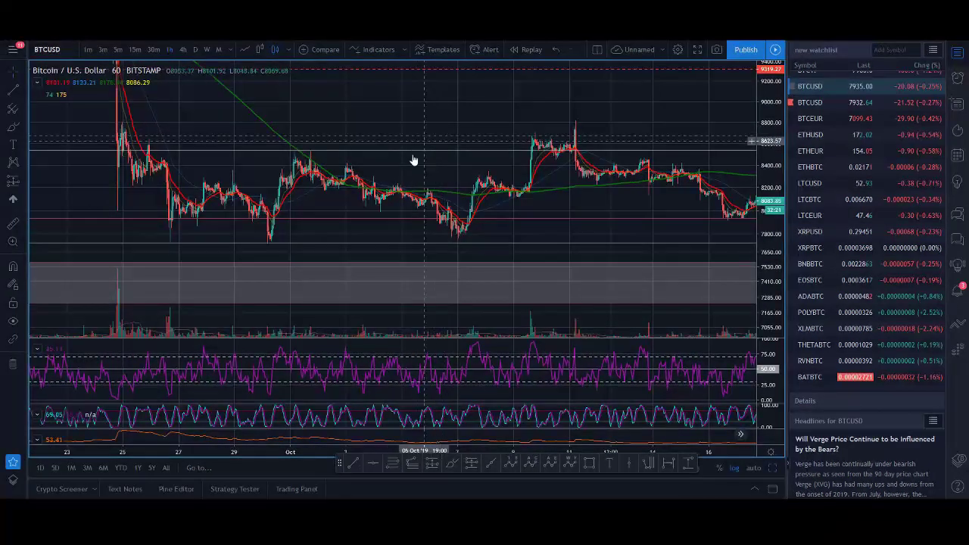
pyautogui.scroll(2, 396, 231)
pyautogui.scroll(1, 393, 250)
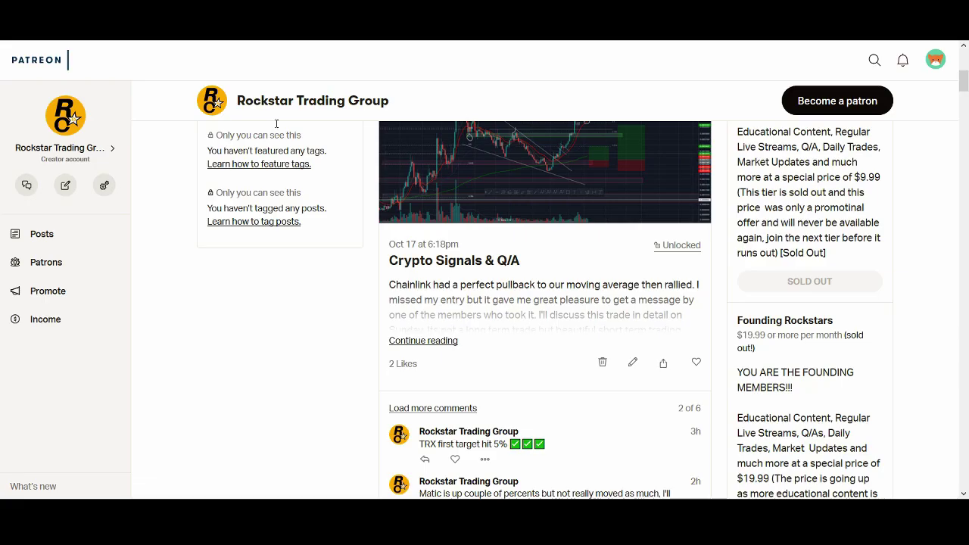
# Switch to the Rockstar Trading Group Patreon page and look through its October and September posts
pyautogui.scroll(-5, 498, 248)
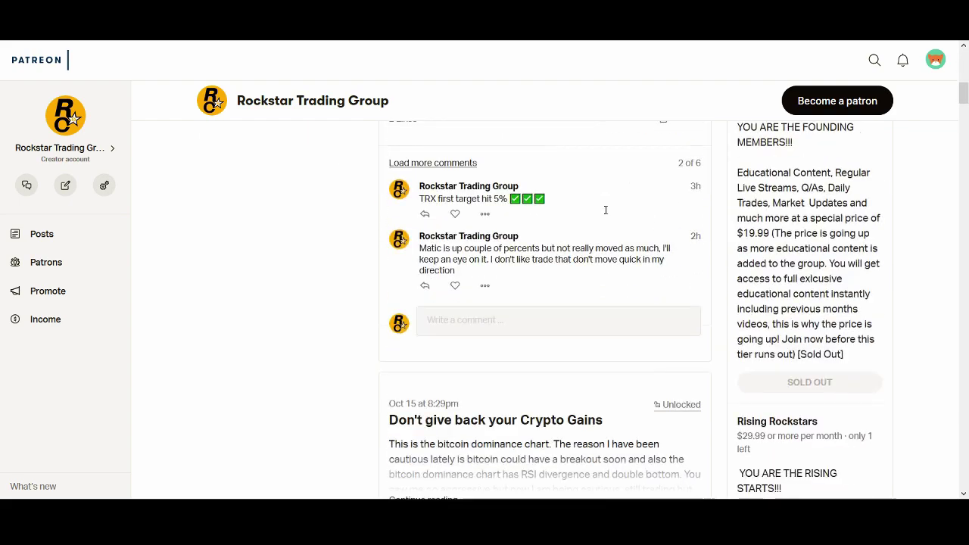
pyautogui.scroll(-12, 498, 248)
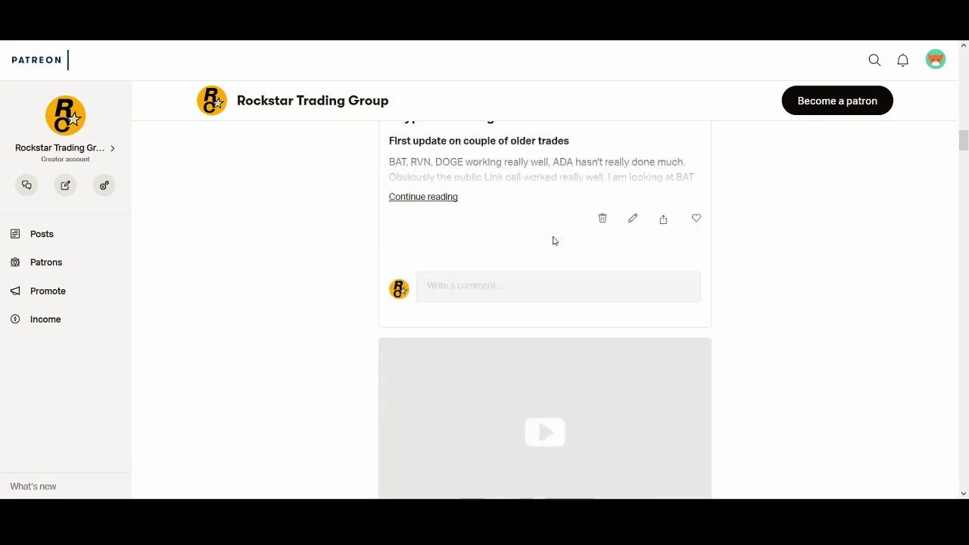
pyautogui.scroll(-4, 552, 236)
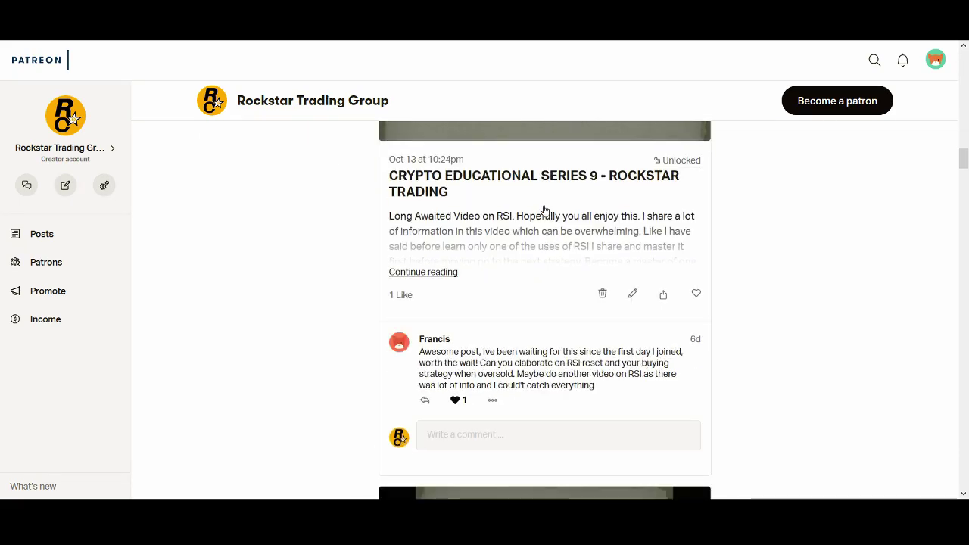
pyautogui.scroll(2, 544, 210)
pyautogui.scroll(-12, 521, 311)
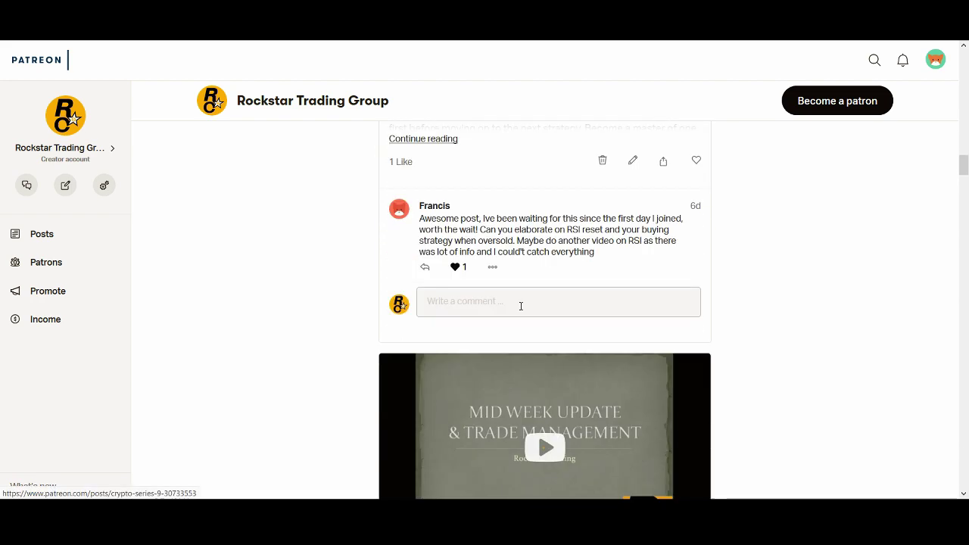
pyautogui.scroll(-15, 558, 307)
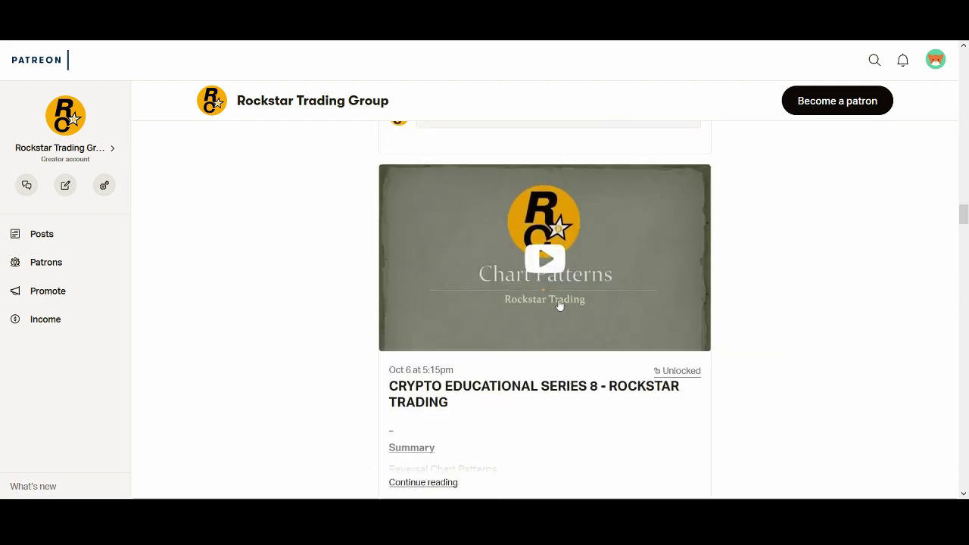
pyautogui.scroll(-1, 559, 305)
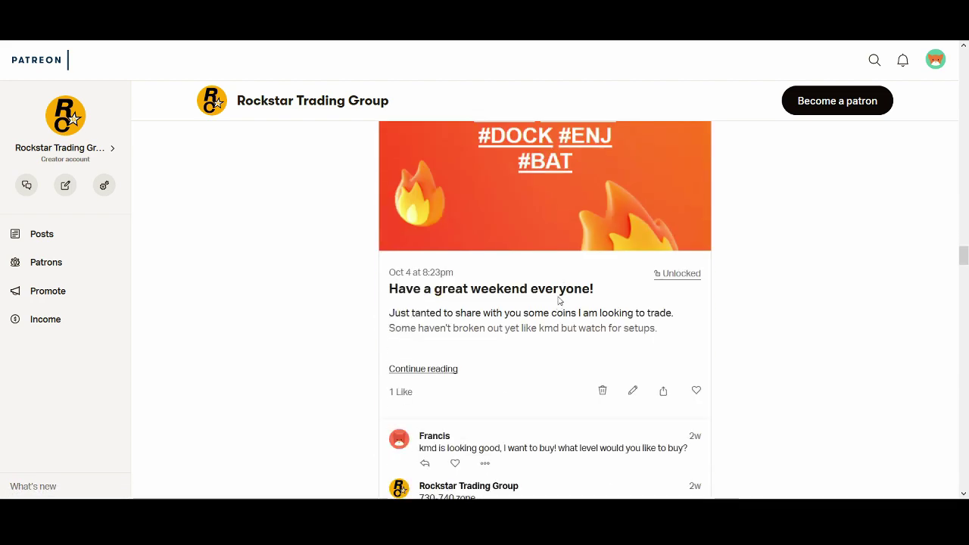
pyautogui.scroll(-10, 568, 306)
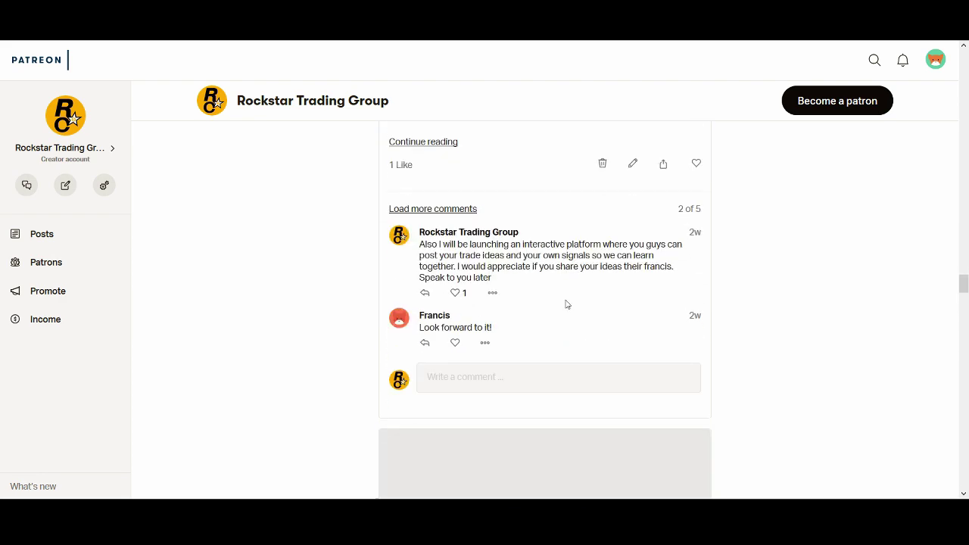
pyautogui.scroll(-10, 651, 309)
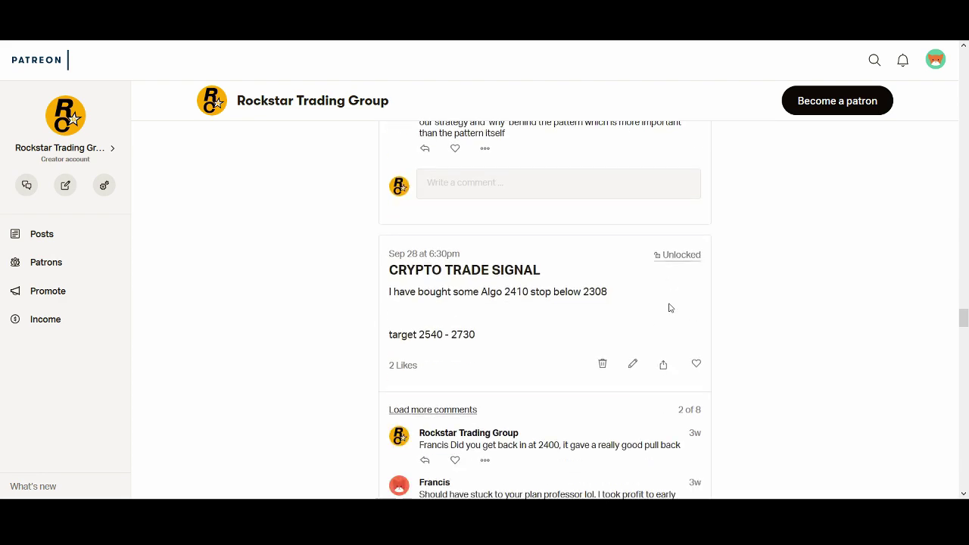
pyautogui.scroll(-10, 694, 314)
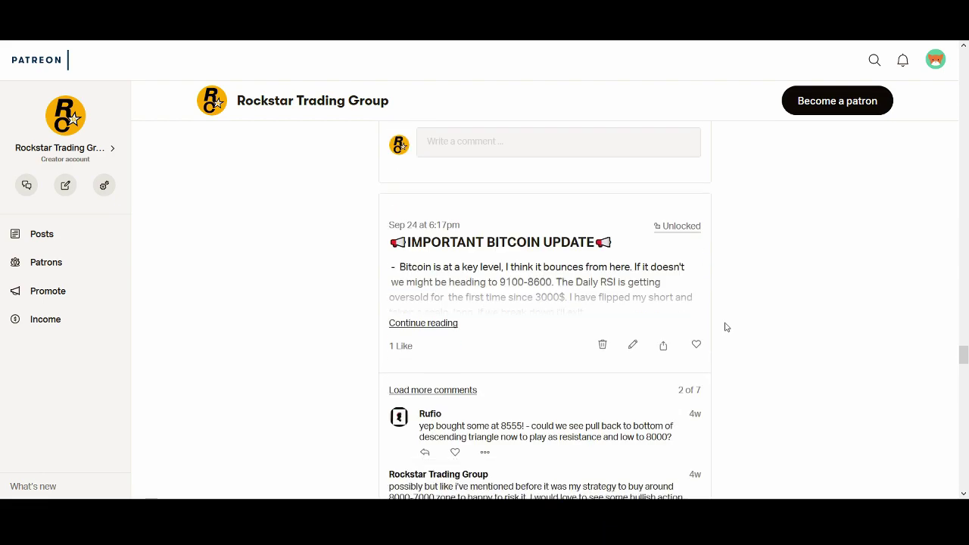
pyautogui.scroll(-10, 726, 270)
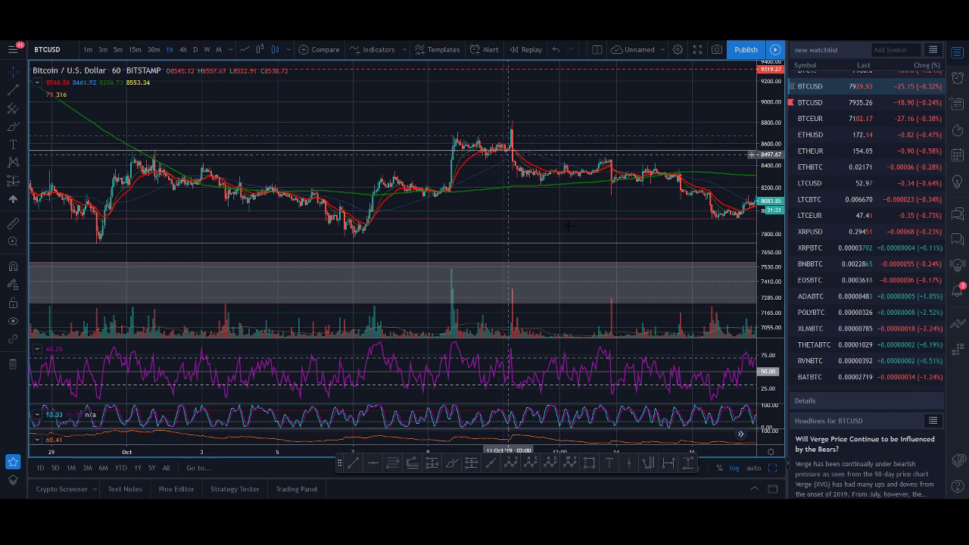
# Load XRPUSD from the watchlist at the weekly interval and frame its 2019 candles above the RSI
pyautogui.scroll(-3, 535, 221)
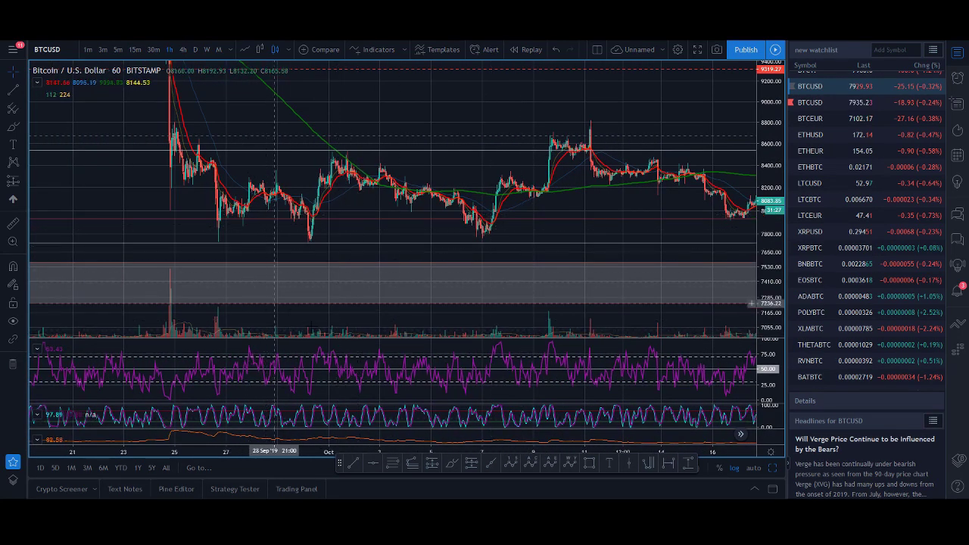
pyautogui.scroll(2, 864, 274)
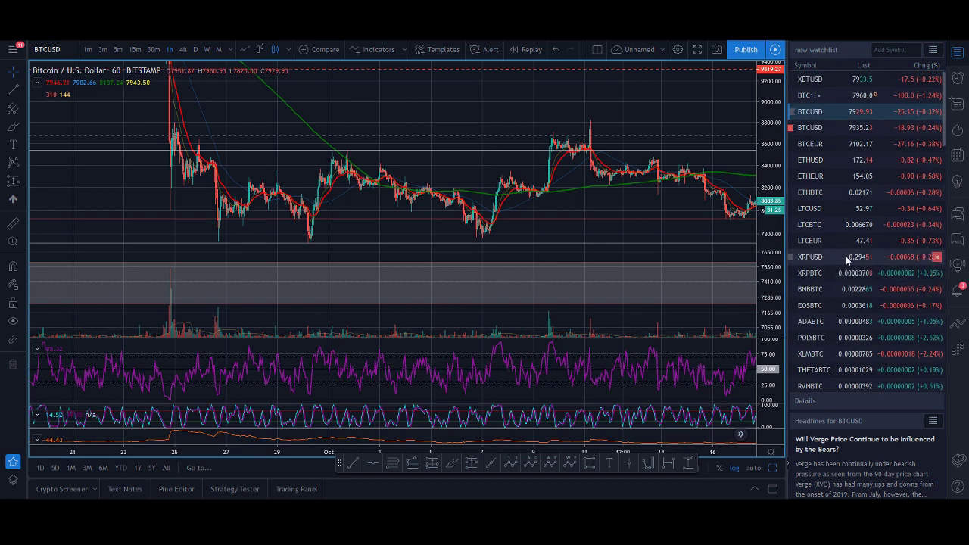
pyautogui.click(848, 259)
pyautogui.click(206, 49)
pyautogui.scroll(3, 562, 228)
pyautogui.moveTo(562, 227); pyautogui.dragTo(241, 291)
pyautogui.scroll(5, 241, 291)
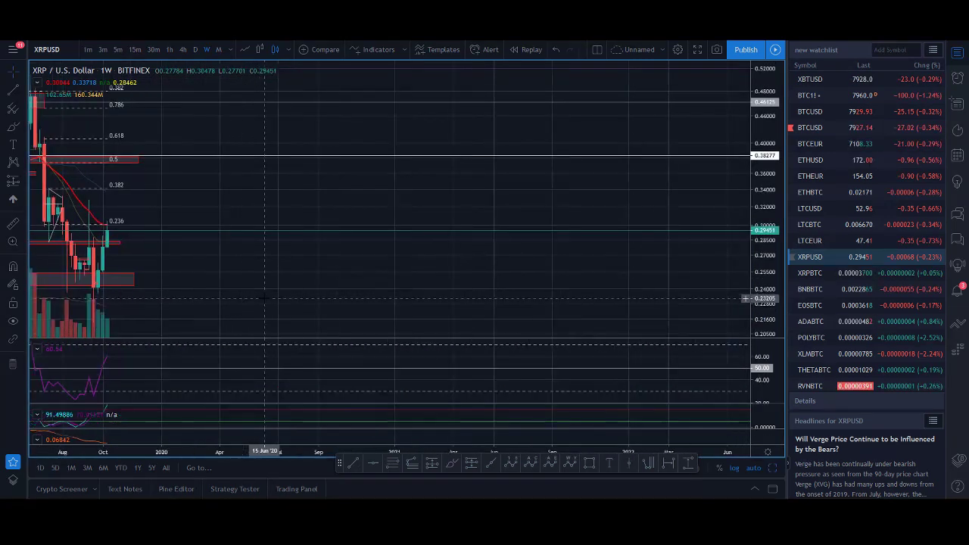
pyautogui.moveTo(296, 288); pyautogui.dragTo(708, 215)
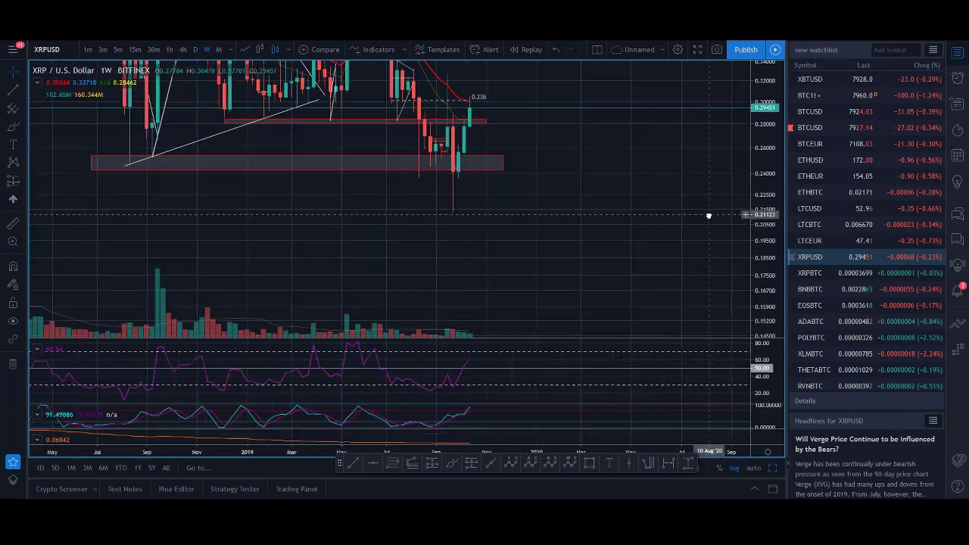
pyautogui.moveTo(440, 225); pyautogui.dragTo(400, 168)
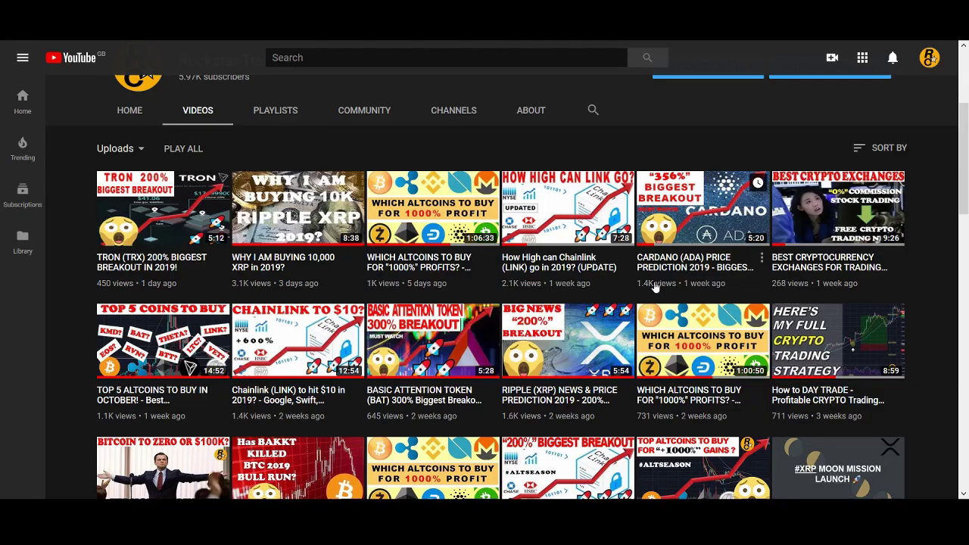
pyautogui.scroll(-2, 660, 291)
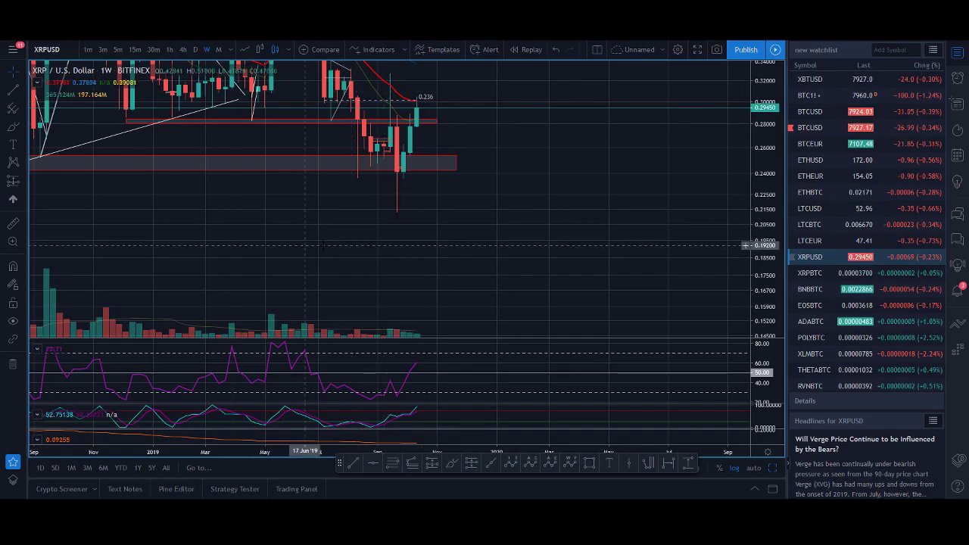
pyautogui.moveTo(318, 450); pyautogui.dragTo(352, 451)
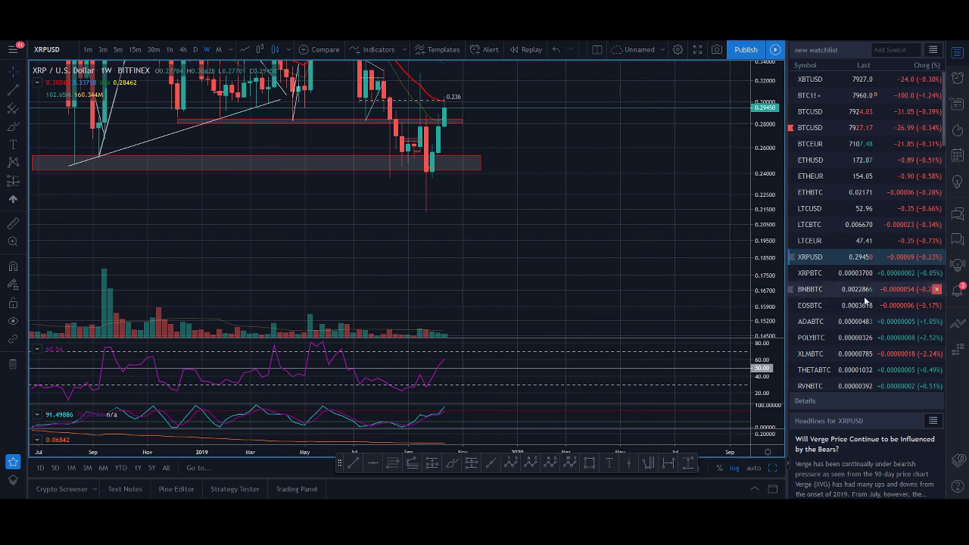
# Find WTICOUSD further down the watchlist and load its chart
pyautogui.scroll(-3, 863, 300)
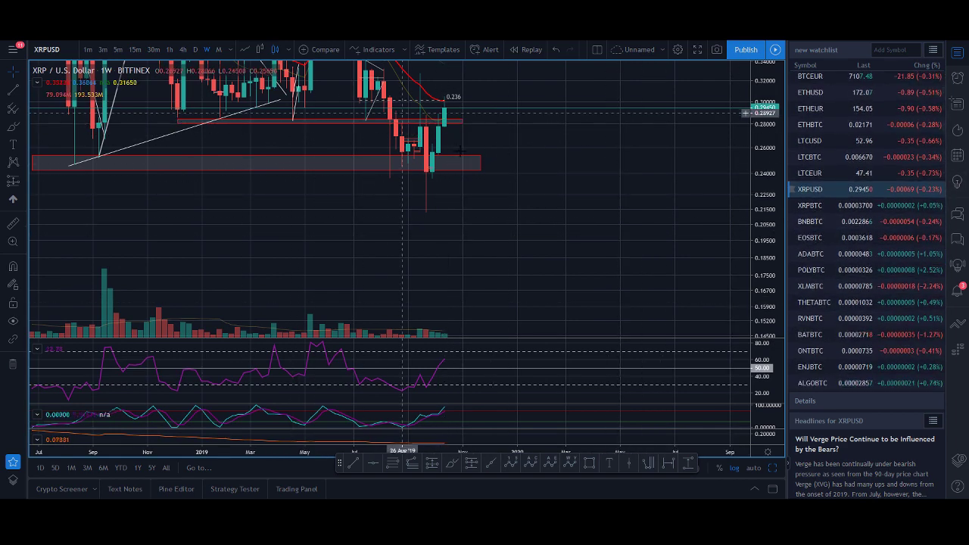
pyautogui.scroll(-5, 913, 271)
pyautogui.scroll(-5, 903, 267)
pyautogui.scroll(-5, 831, 360)
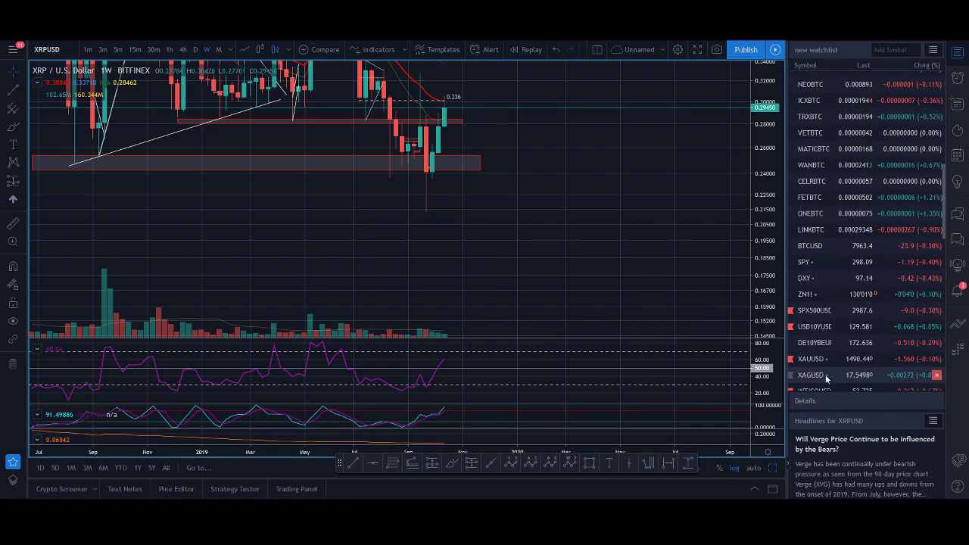
pyautogui.click(831, 349)
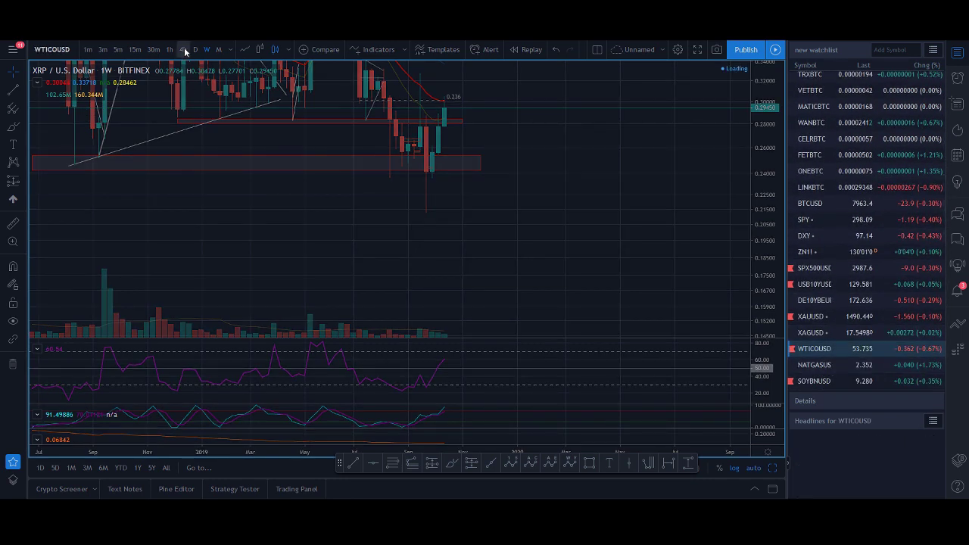
# Show WTICOUSD at the one-hour interval, frame its latest candles and shift the long position down to an entry of about 53.711
pyautogui.click(170, 49)
pyautogui.scroll(-3, 427, 263)
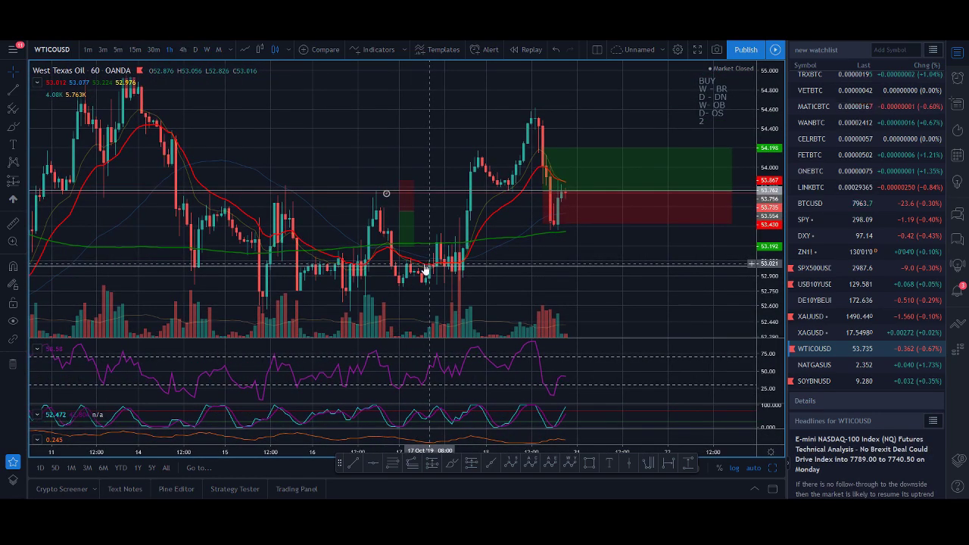
pyautogui.scroll(2, 382, 271)
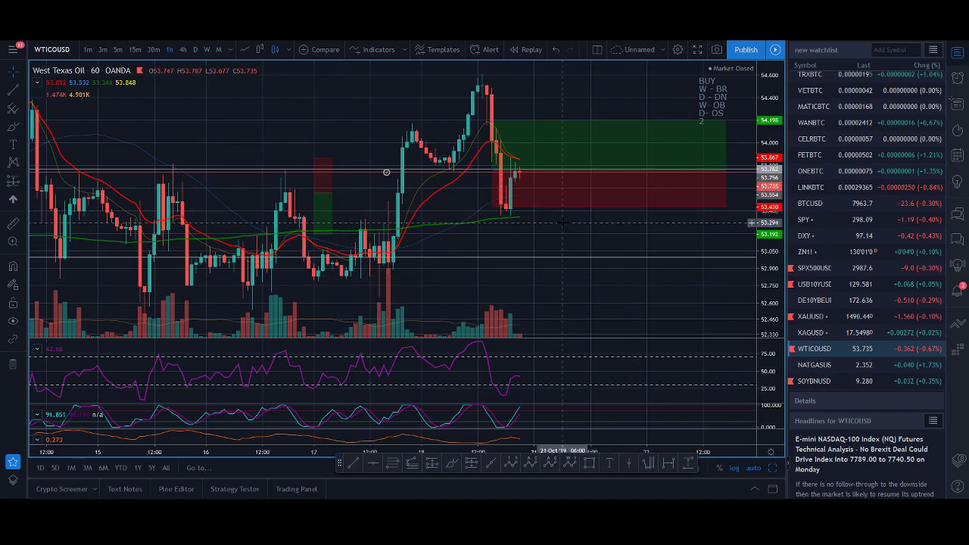
pyautogui.moveTo(552, 190); pyautogui.dragTo(555, 194)
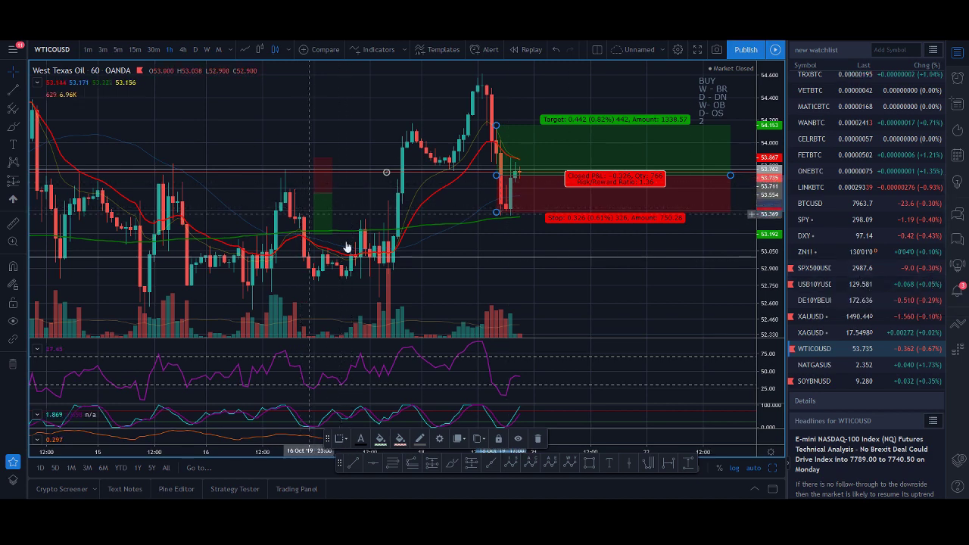
# Switch to the Rockstar Trading Group Patreon page and look through its posts from late September to mid-October
pyautogui.scroll(1, 864, 299)
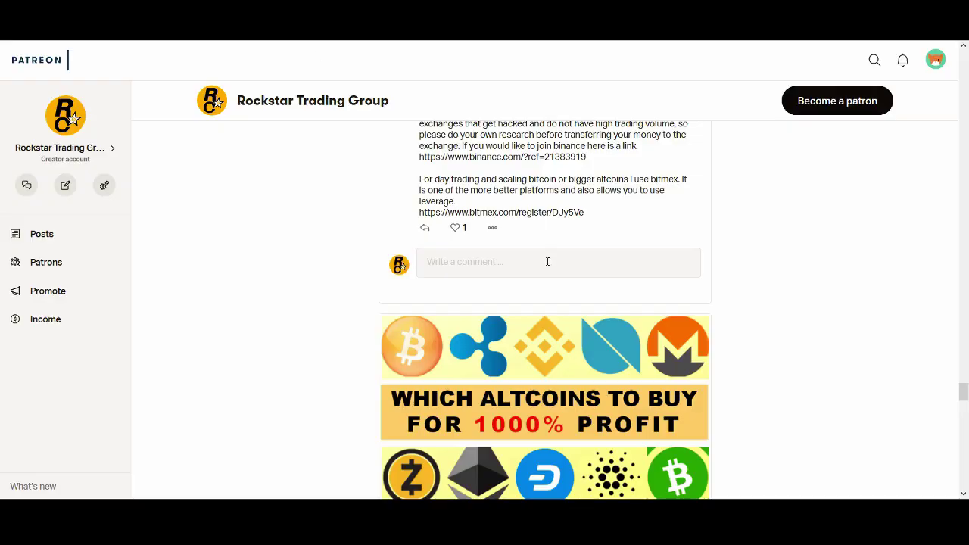
pyautogui.scroll(-15, 547, 262)
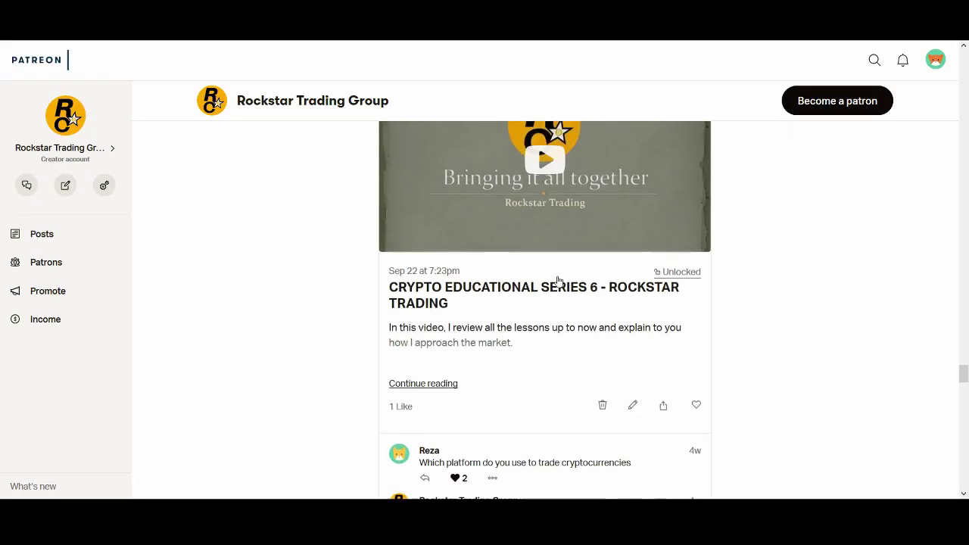
pyautogui.scroll(-10, 558, 292)
pyautogui.scroll(8, 500, 250)
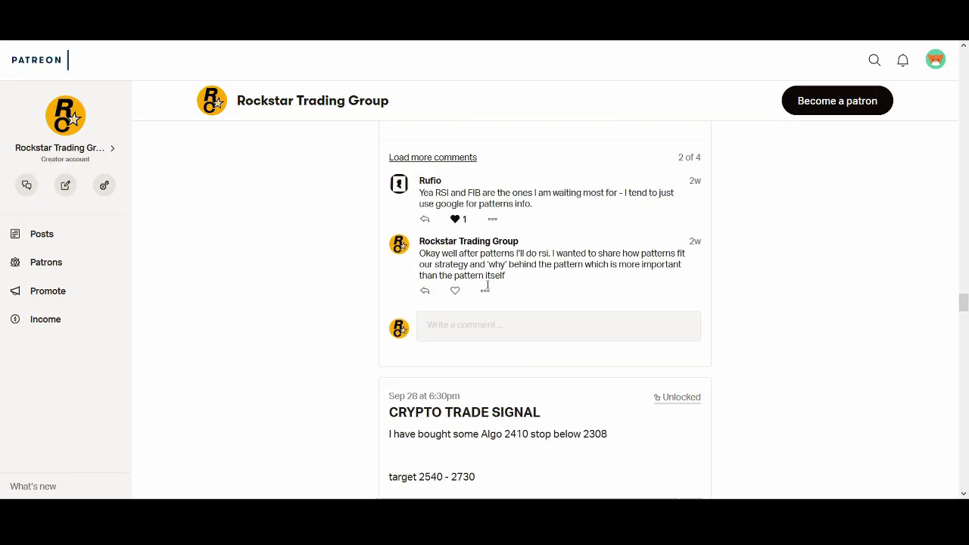
pyautogui.scroll(10, 513, 324)
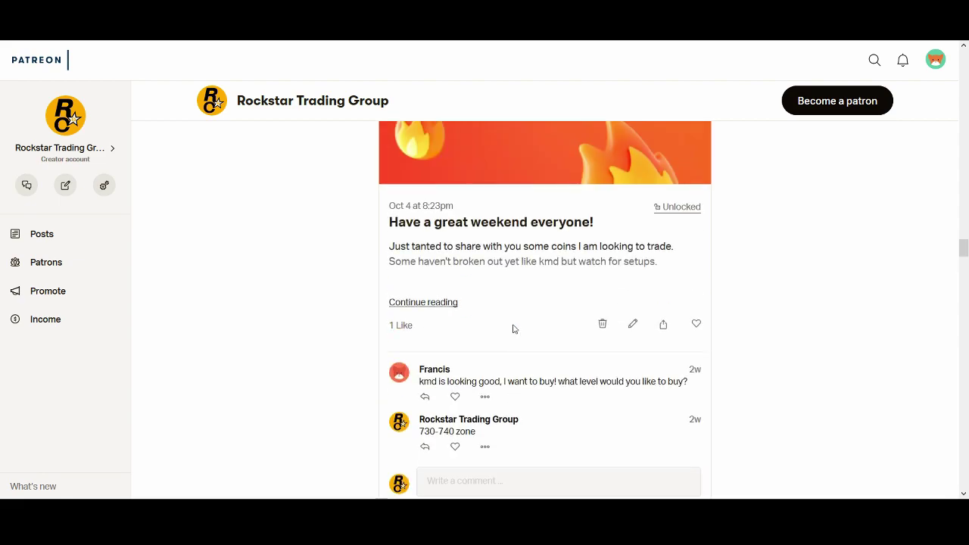
pyautogui.scroll(10, 513, 329)
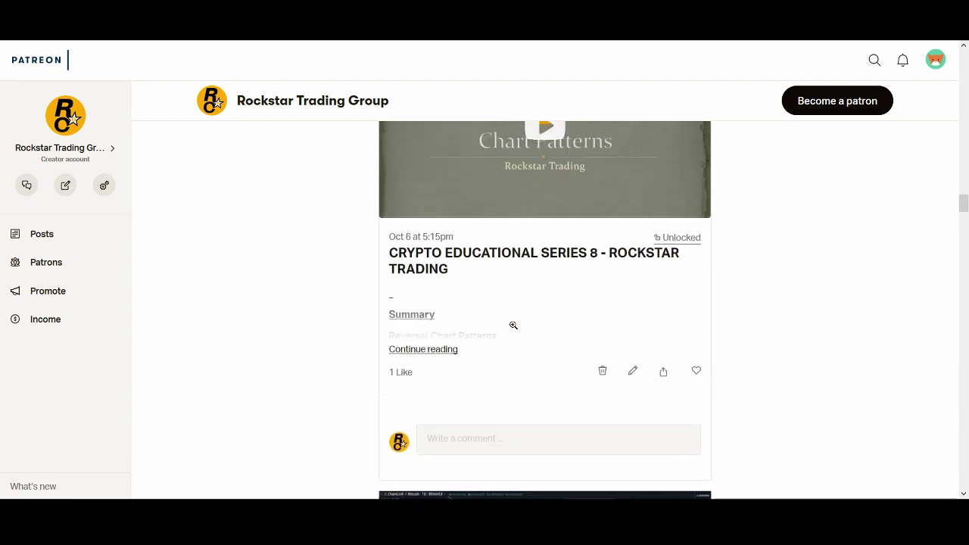
pyautogui.scroll(10, 514, 330)
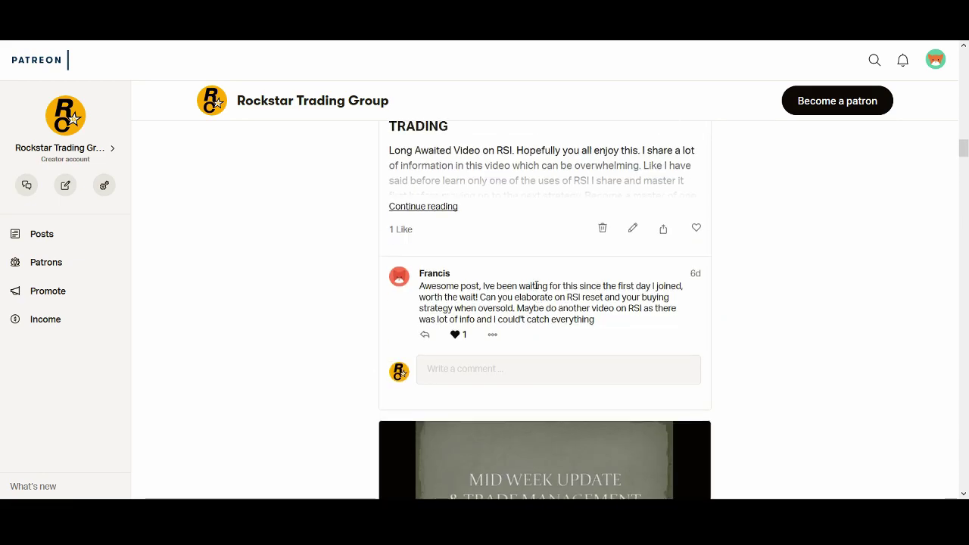
pyautogui.scroll(10, 531, 301)
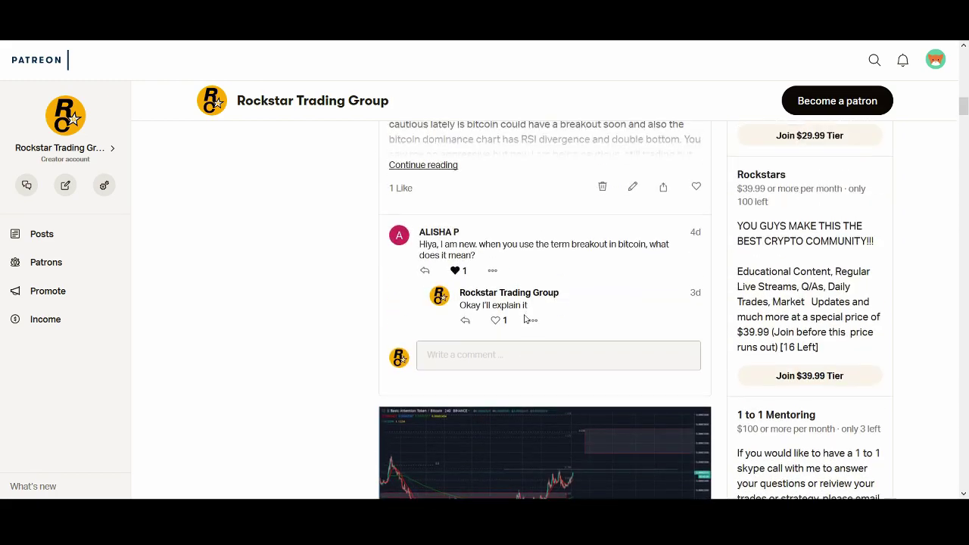
# Find the Oct 17 "Crypto Signals & Q/A" post, check its comments and expand its full text
pyautogui.scroll(10, 525, 317)
pyautogui.scroll(-10, 526, 320)
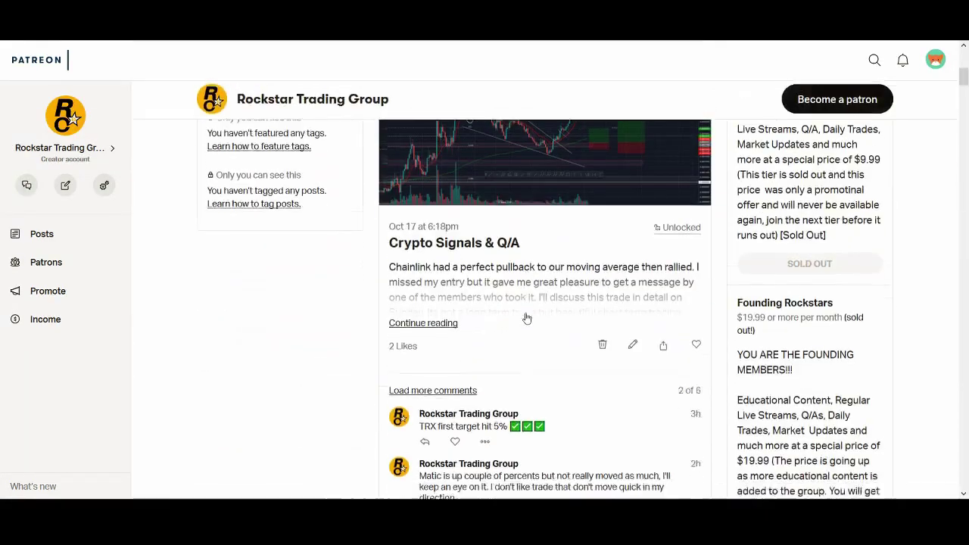
pyautogui.scroll(-4, 521, 307)
pyautogui.scroll(3, 471, 329)
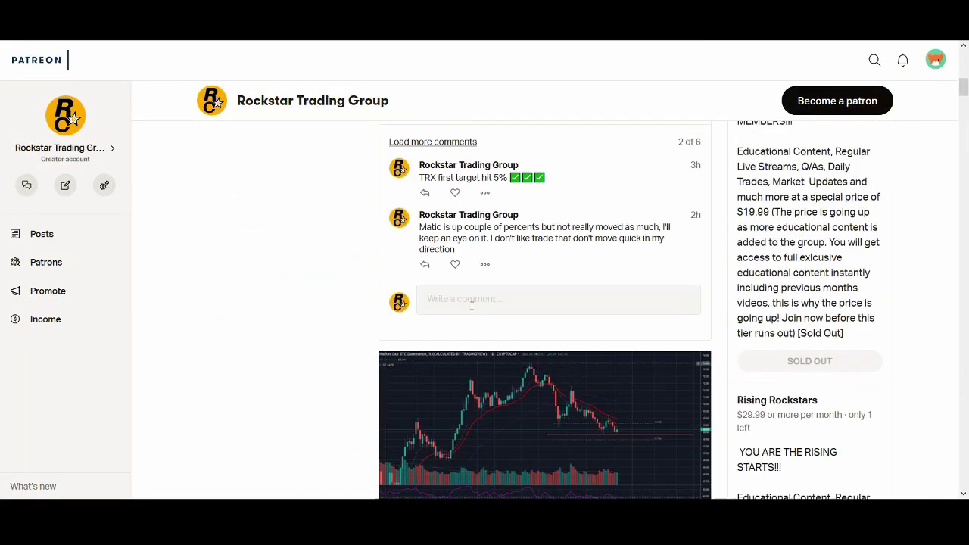
pyautogui.scroll(3, 462, 264)
pyautogui.click(440, 277)
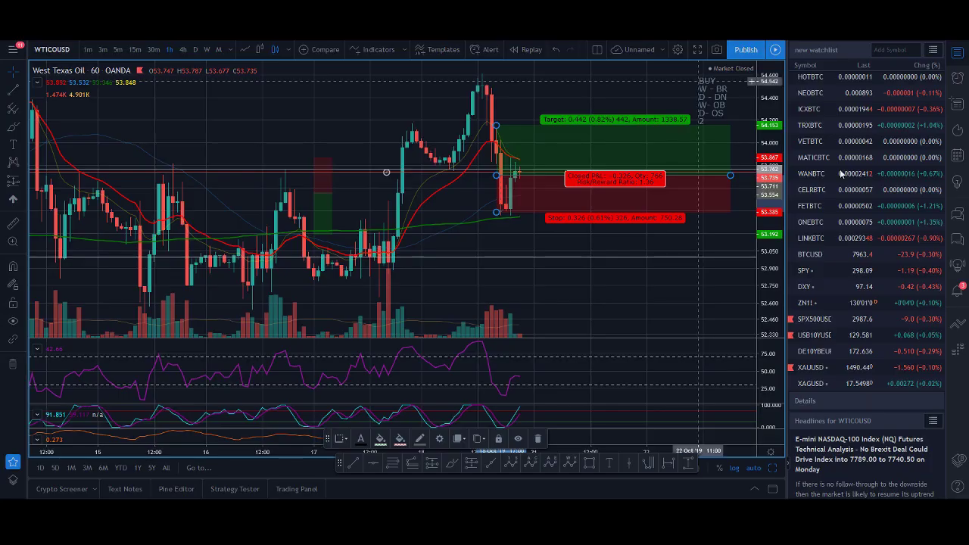
# Switch back to the TradingView chart, load TRXBTC from the watchlist and frame its candles from 11 to 19 October
pyautogui.scroll(5, 842, 154)
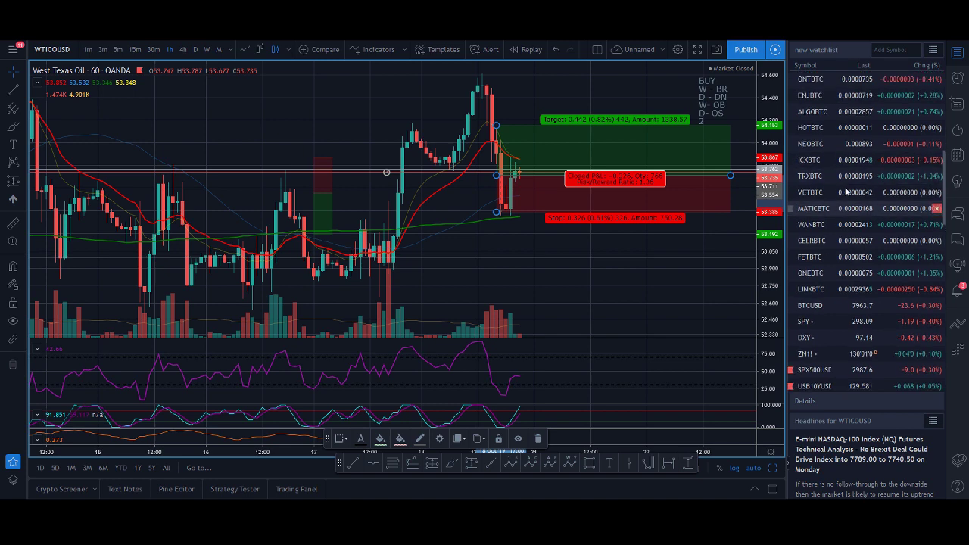
pyautogui.scroll(1, 851, 206)
pyautogui.scroll(-1, 842, 265)
pyautogui.click(810, 354)
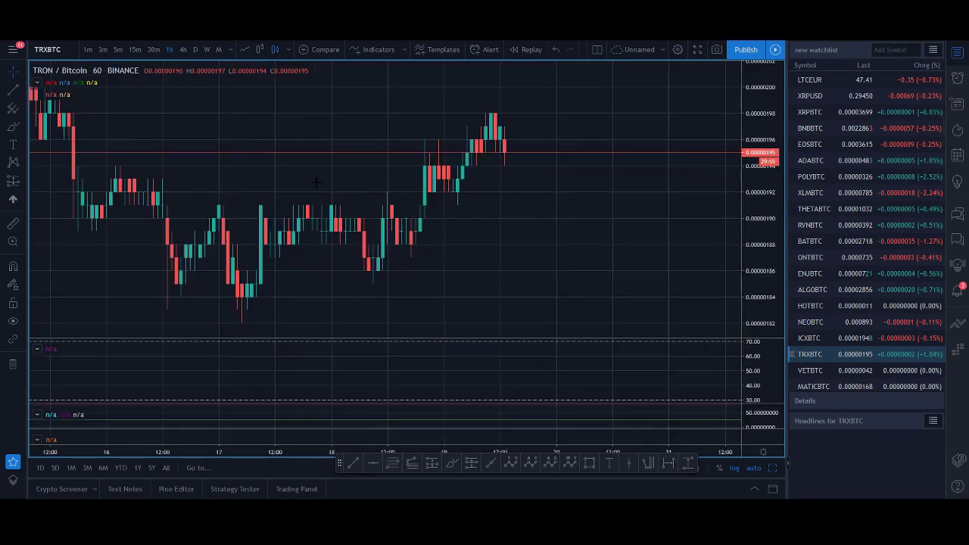
pyautogui.scroll(-1, 492, 265)
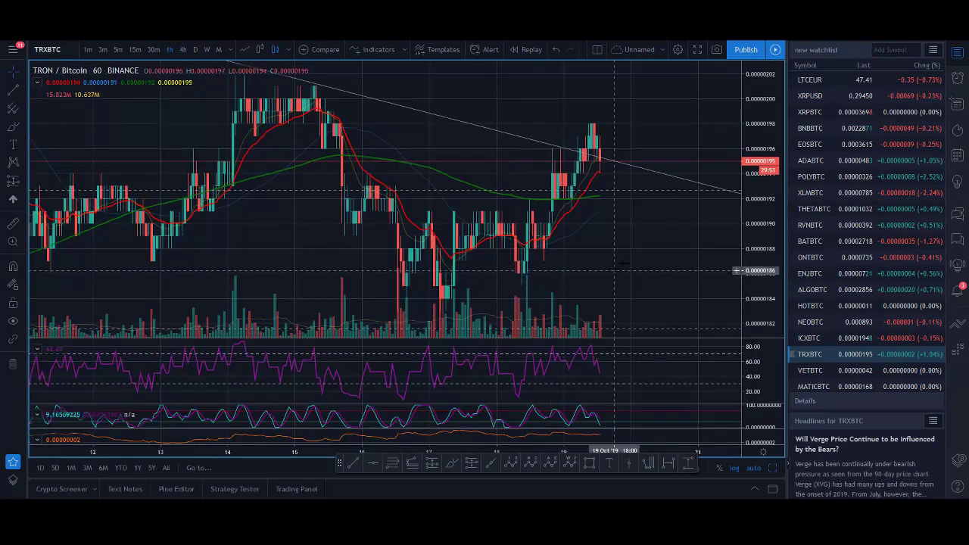
pyautogui.scroll(-1, 522, 285)
pyautogui.moveTo(523, 285); pyautogui.dragTo(584, 237)
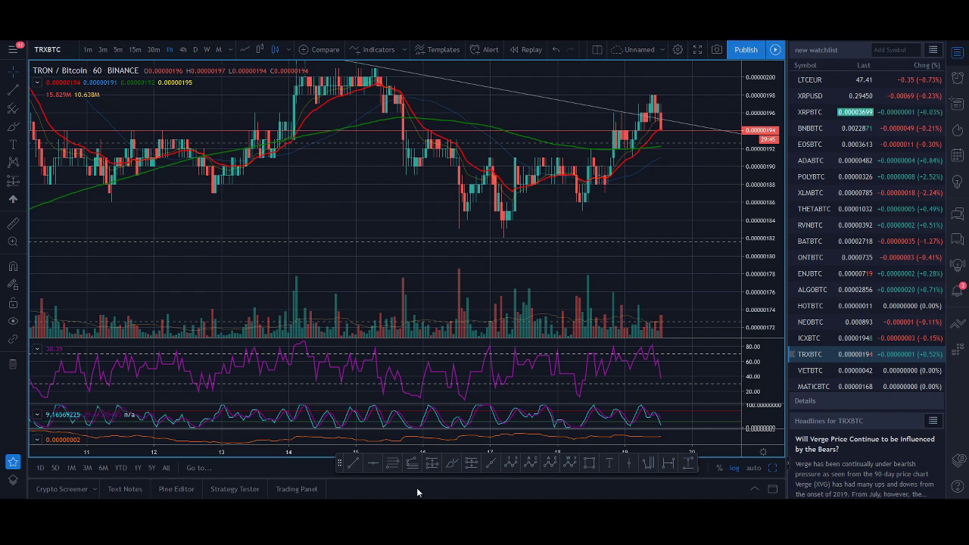
# Draw a trend line under TRXBTC's 16 and 17 October price lows and a matching line along the RSI lows
pyautogui.click(353, 463)
pyautogui.click(437, 221)
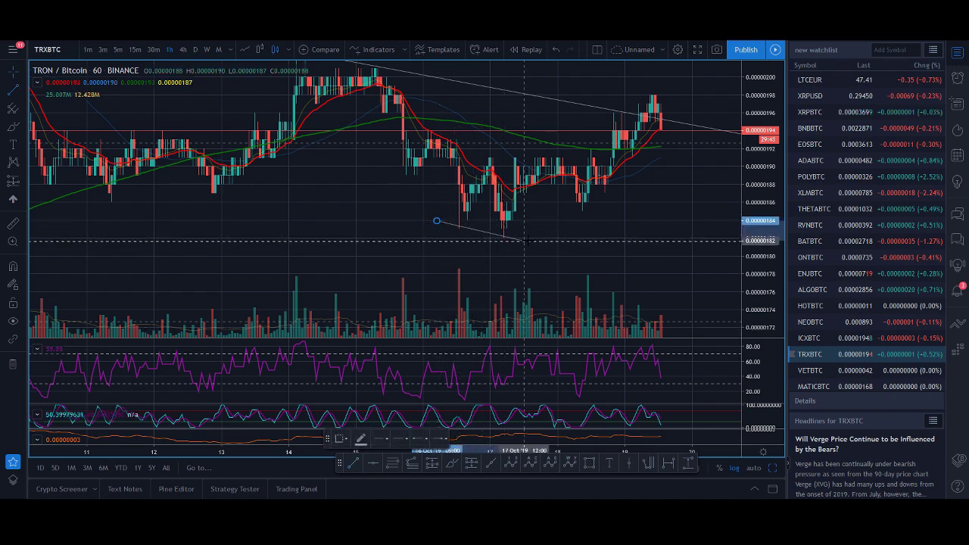
pyautogui.click(532, 243)
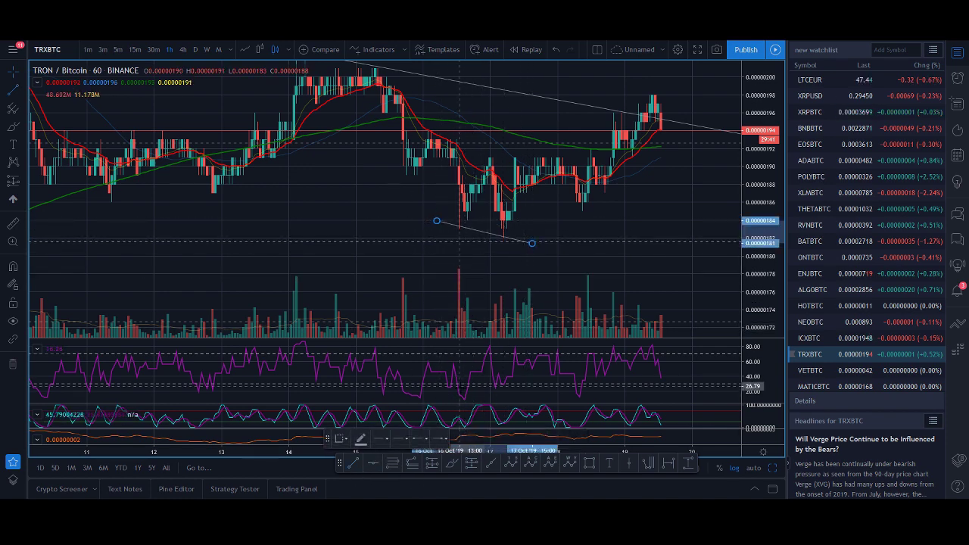
pyautogui.click(462, 399)
pyautogui.click(514, 382)
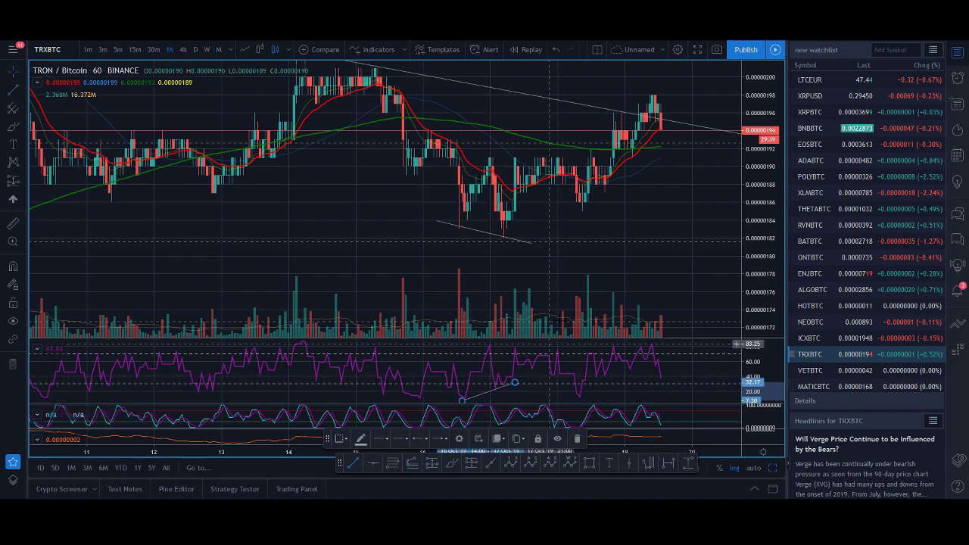
# Delete the divergence lines from the RSI pane and from under the TRXBTC price lows
pyautogui.press('Delete')
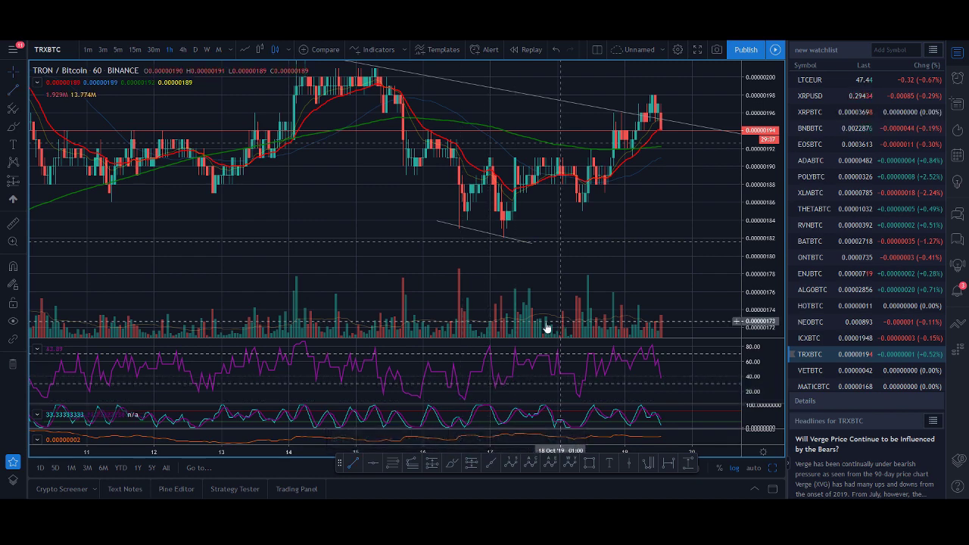
pyautogui.click(487, 234)
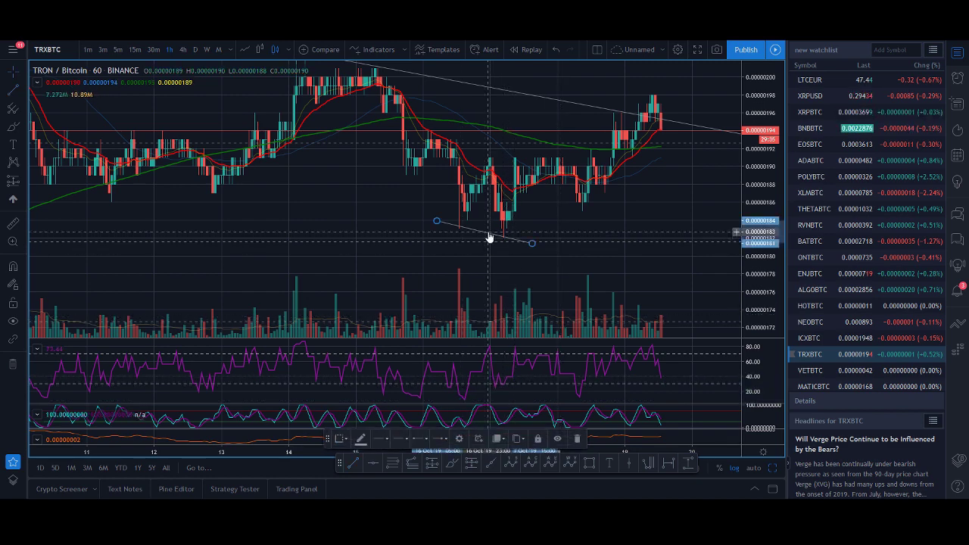
pyautogui.press('Delete')
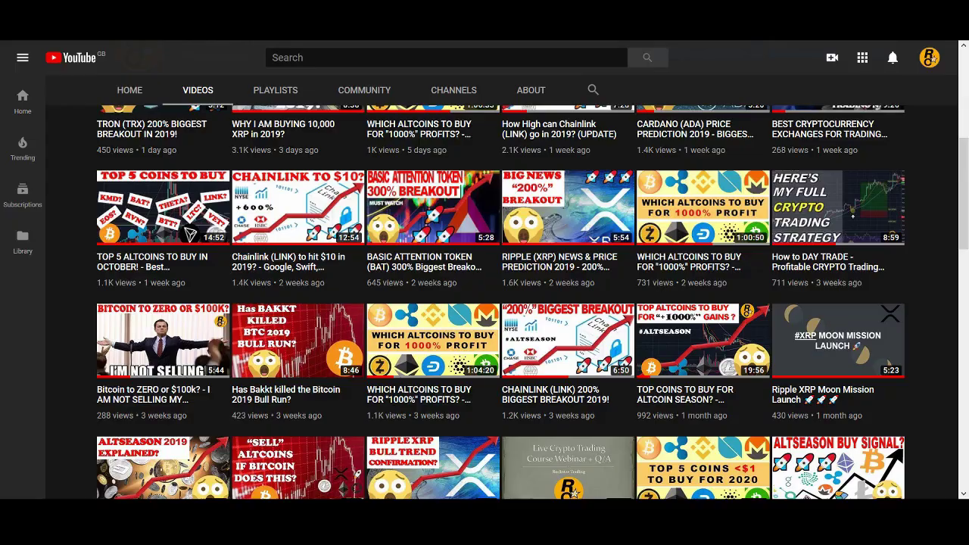
# Glance at the YouTube videos page, then switch to Patreon and review the Oct 17 signals post and the membership tiers
pyautogui.scroll(3, 240, 298)
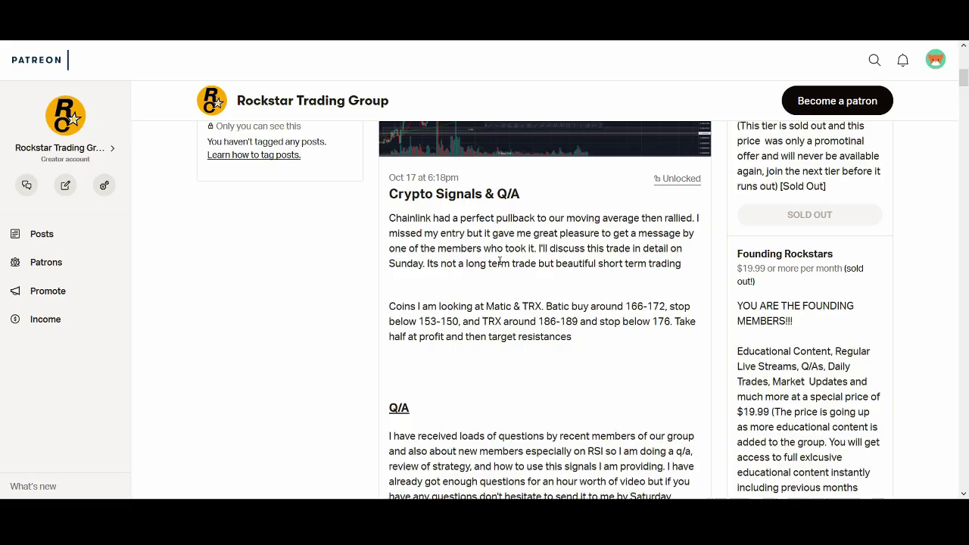
pyautogui.scroll(-1, 605, 354)
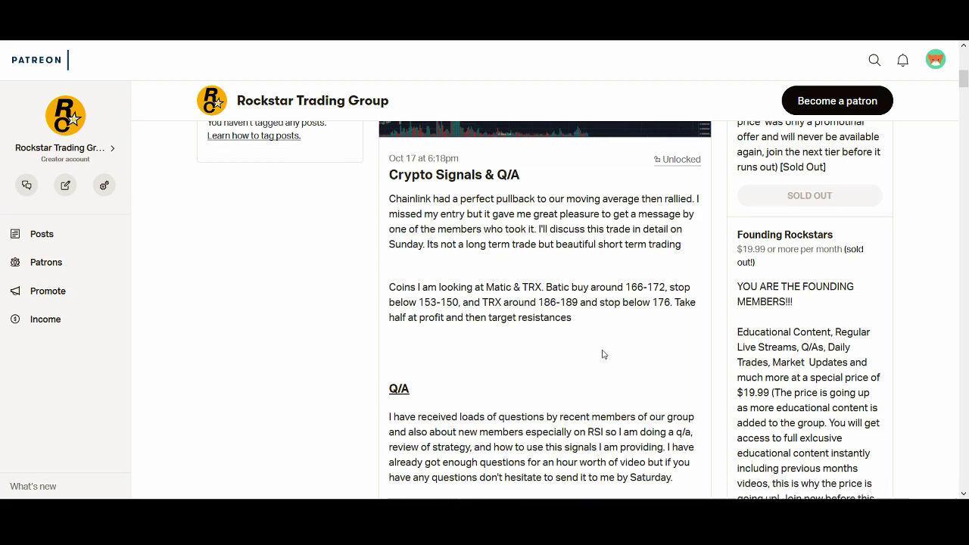
pyautogui.scroll(3, 601, 346)
pyautogui.scroll(-8, 896, 265)
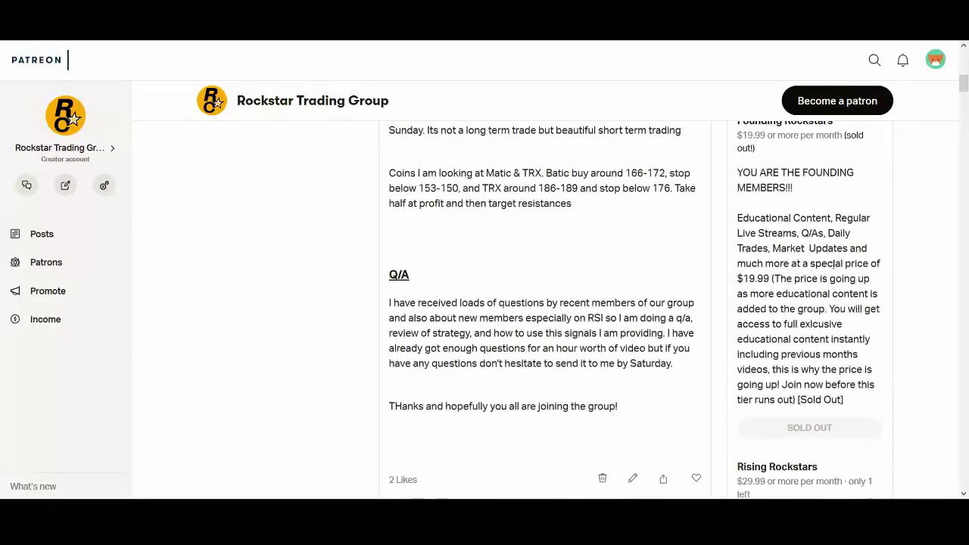
pyautogui.scroll(2, 854, 331)
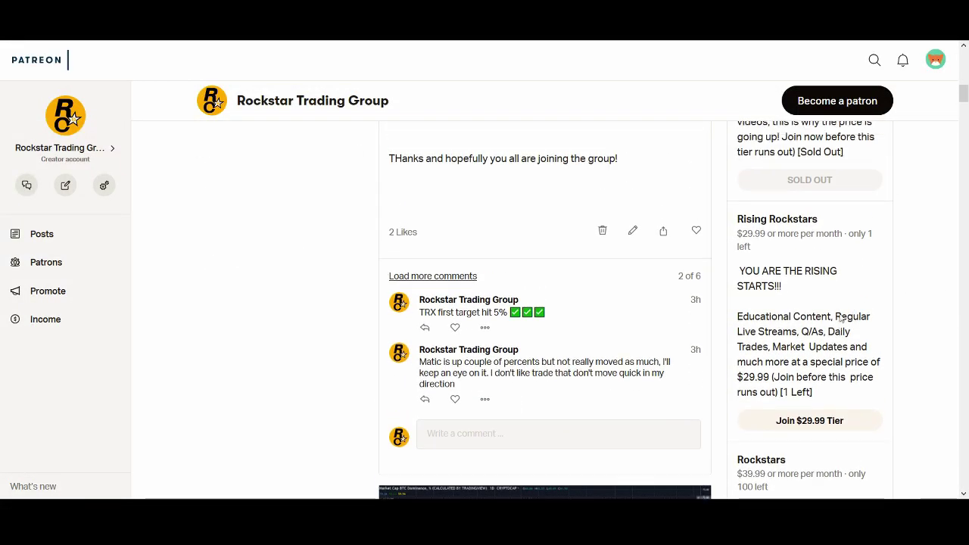
pyautogui.scroll(-5, 825, 308)
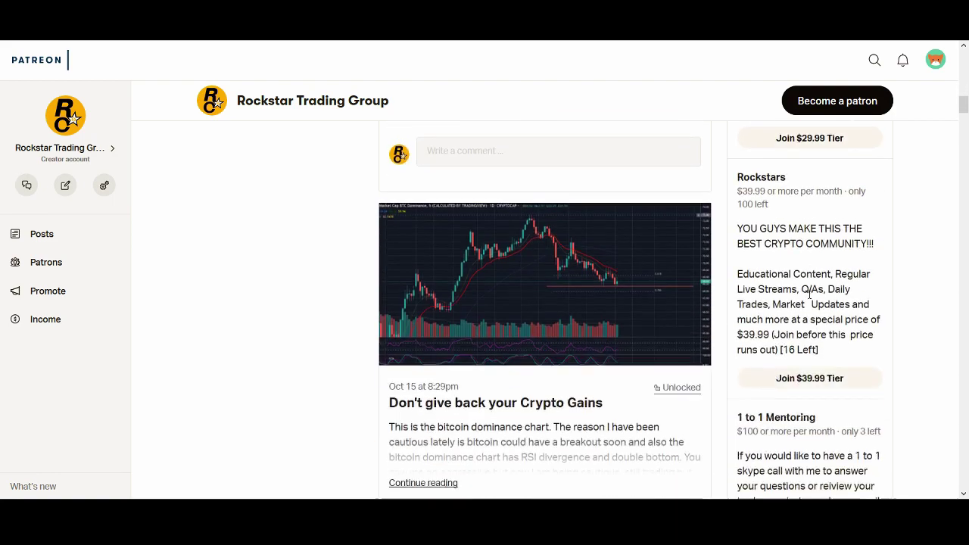
pyautogui.scroll(-8, 793, 288)
pyautogui.scroll(10, 792, 299)
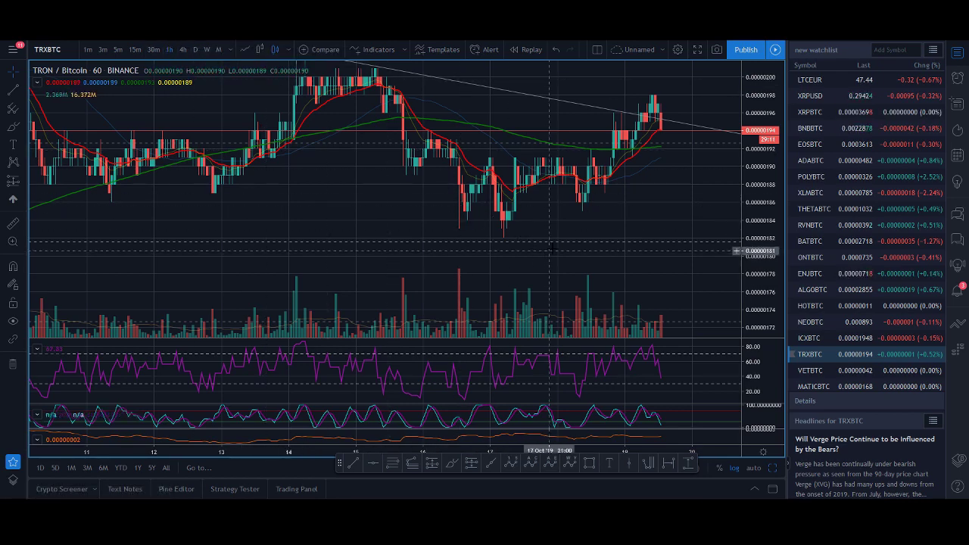
# Switch to the RSI Mastery presentation and show the RSI definition on slide 2, followed by Myth Buster # 1 on slide 6
pyautogui.moveTo(647, 189); pyautogui.dragTo(537, 209)
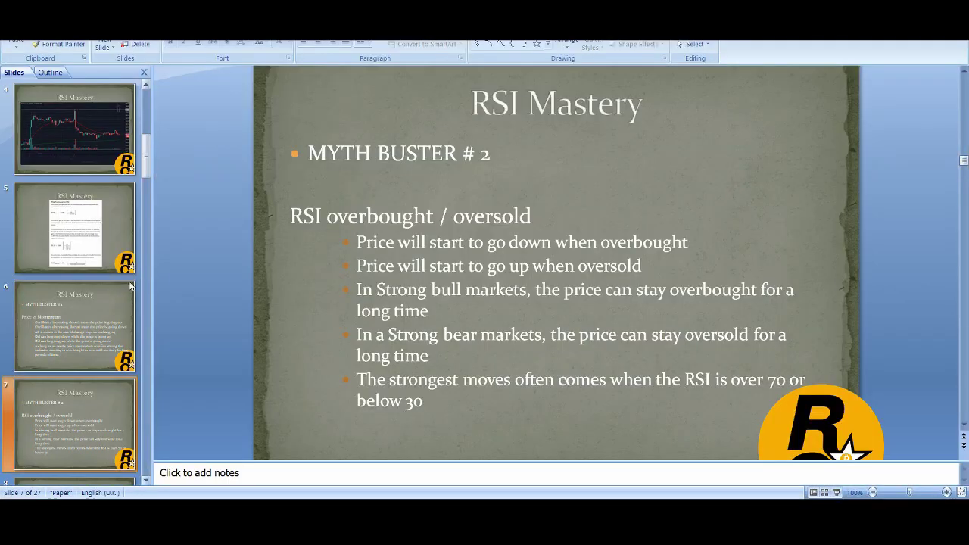
pyautogui.scroll(-1, 114, 336)
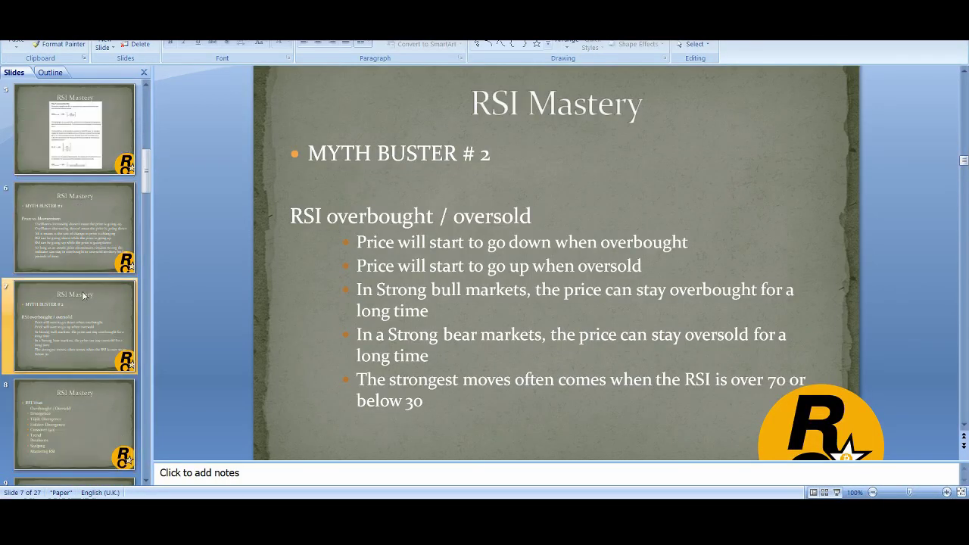
pyautogui.scroll(4, 79, 299)
pyautogui.click(73, 243)
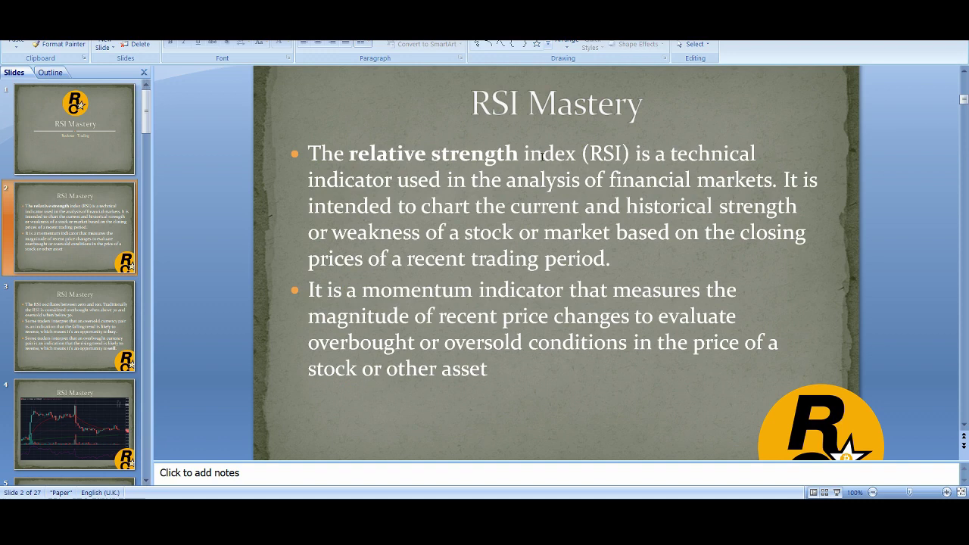
pyautogui.scroll(-3, 71, 312)
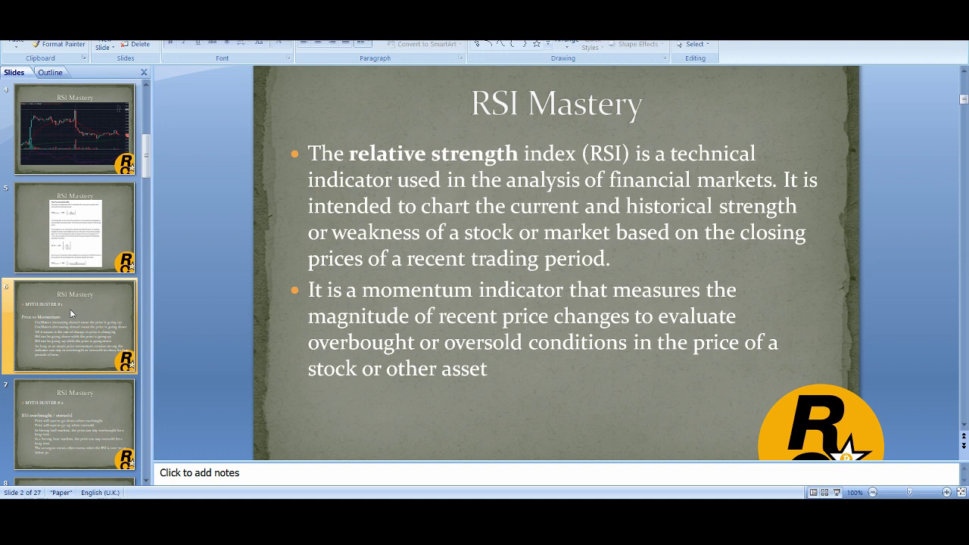
pyautogui.click(70, 309)
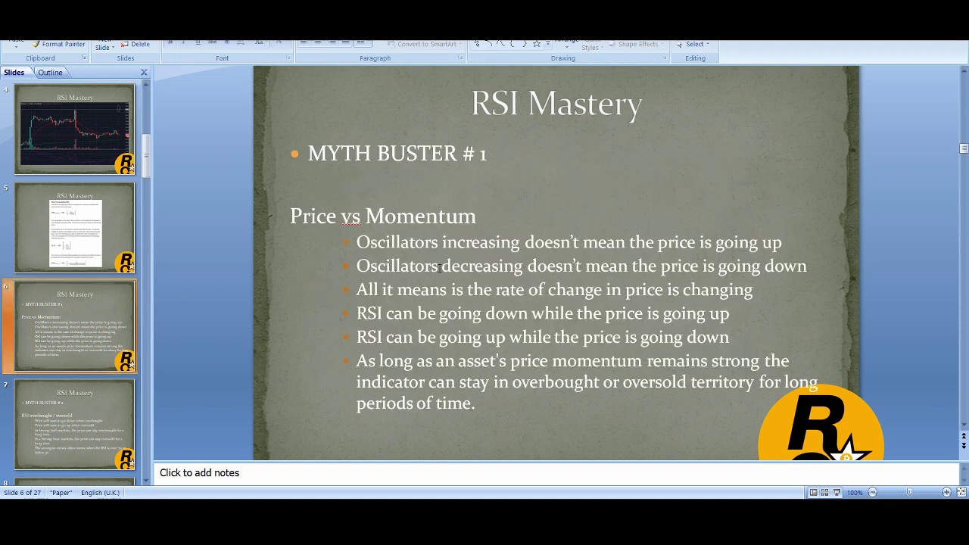